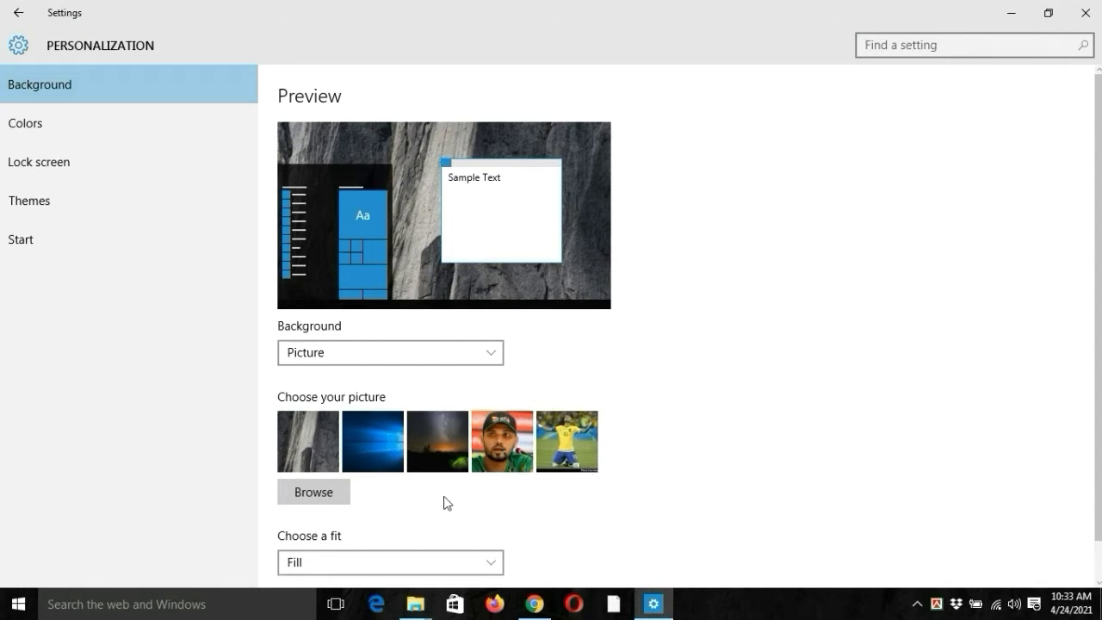
# Step: Set the blue Windows light-beam picture as the desktop background and show the desktop
pyautogui.scroll(-1, 377, 503)
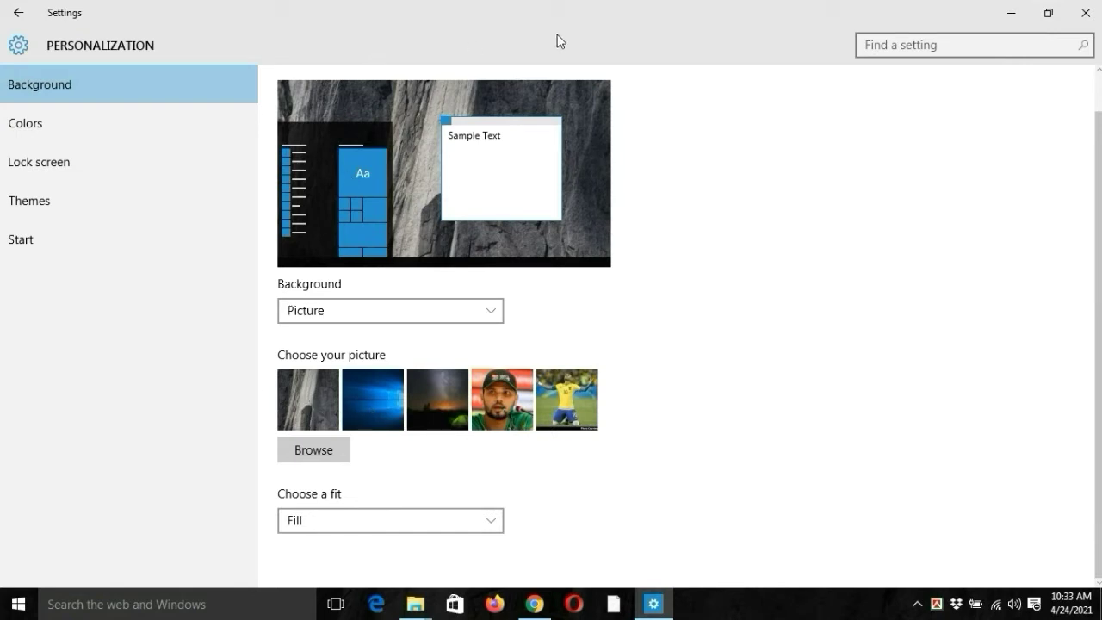
pyautogui.click(372, 393)
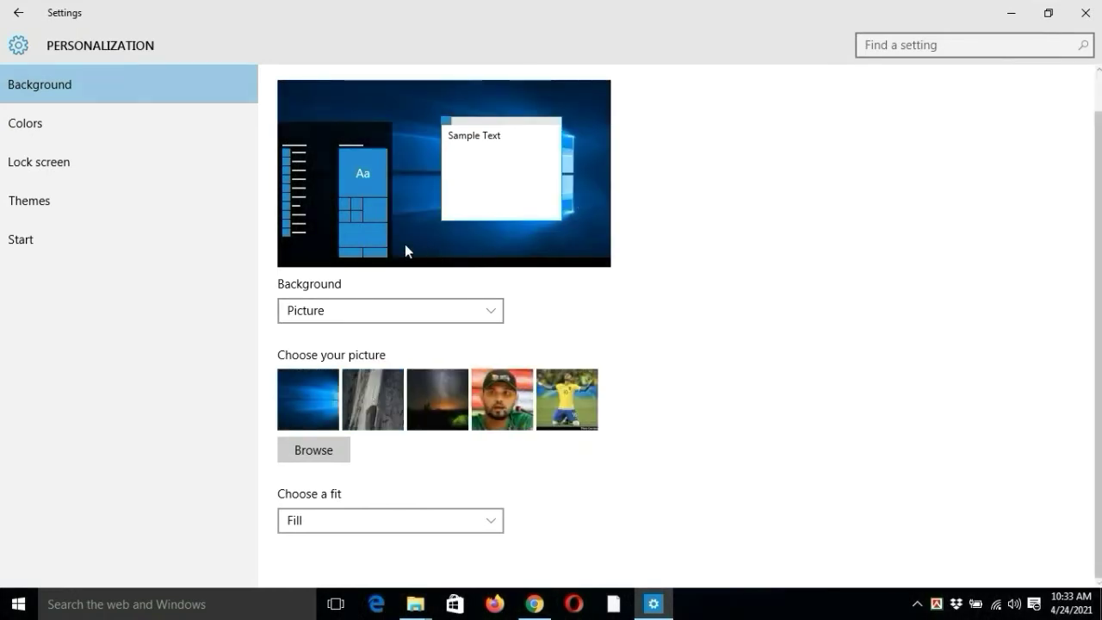
pyautogui.click(1002, 13)
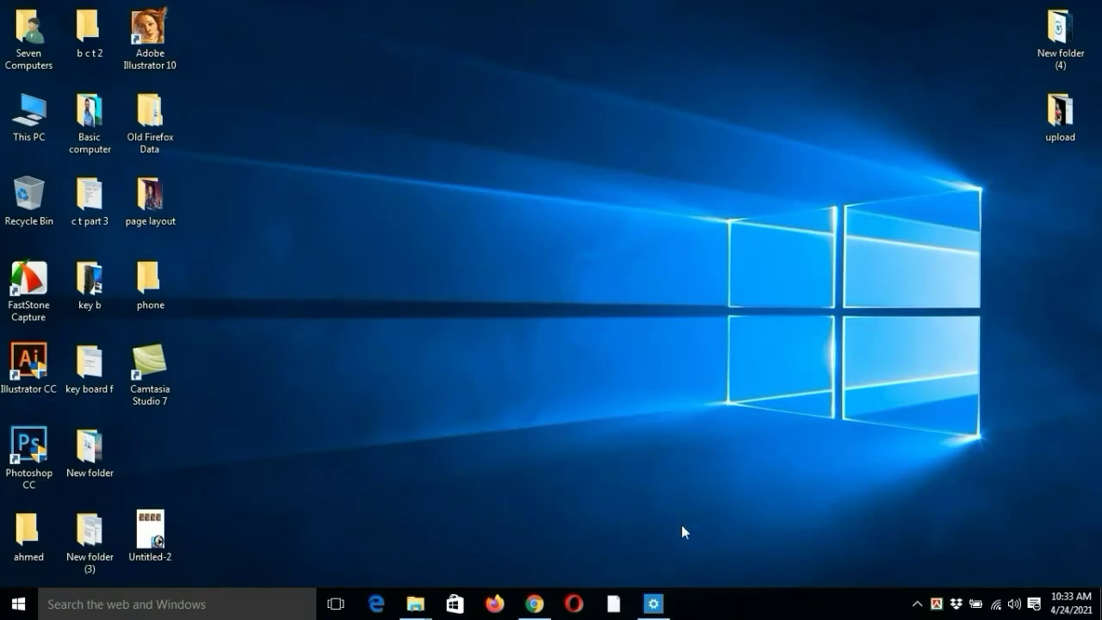
# Step: Return to the background settings, choose the night-sky picture with the green tent as desktop background, and show the desktop
pyautogui.click(653, 603)
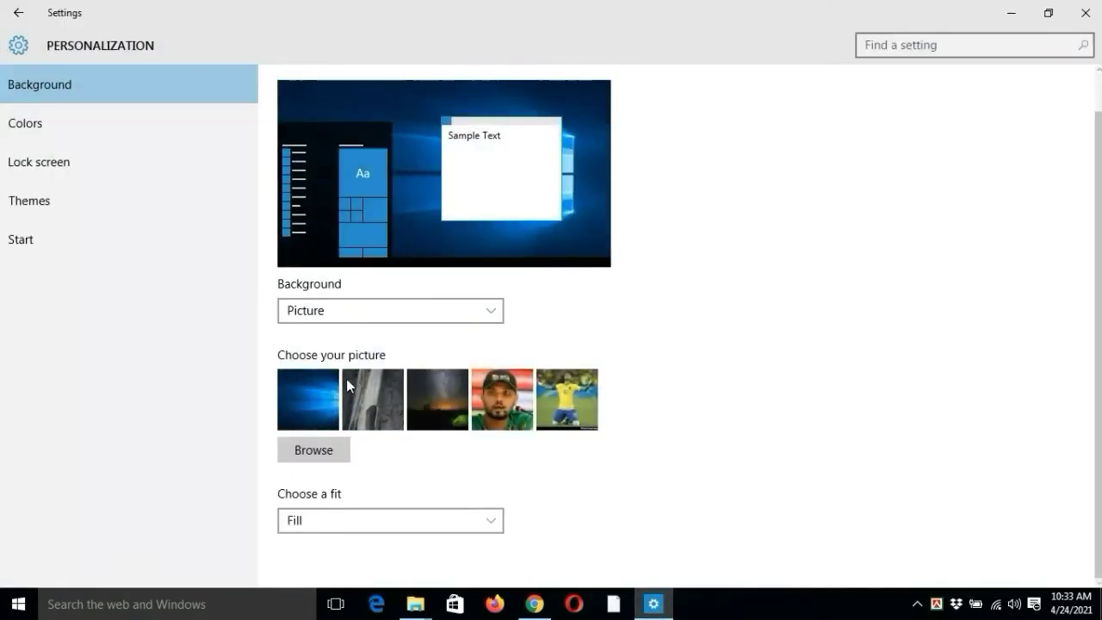
pyautogui.click(442, 408)
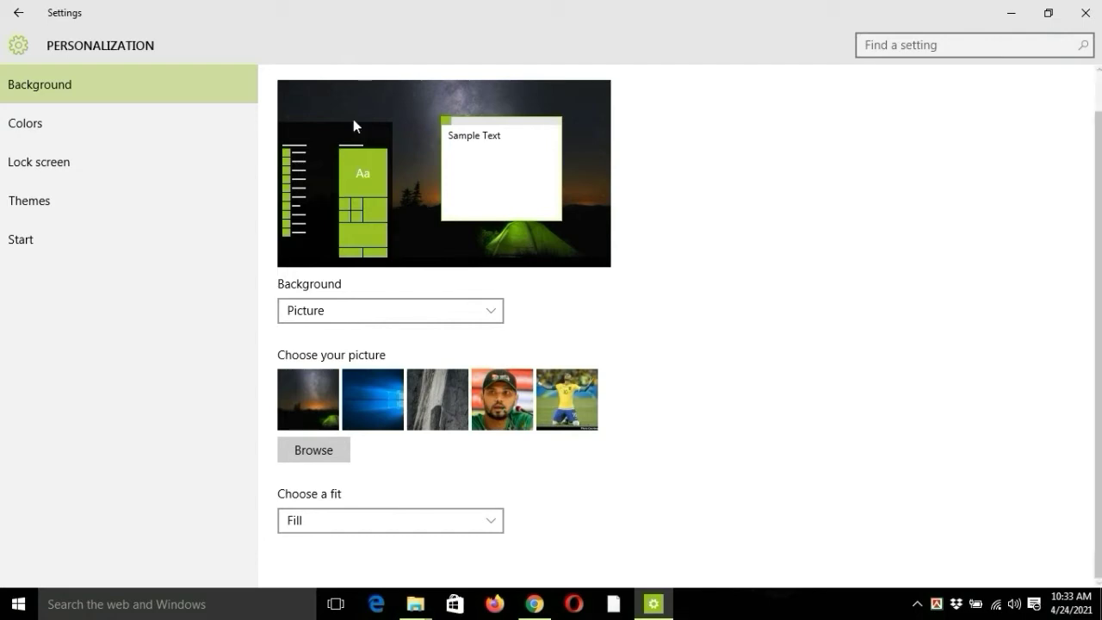
pyautogui.click(1014, 12)
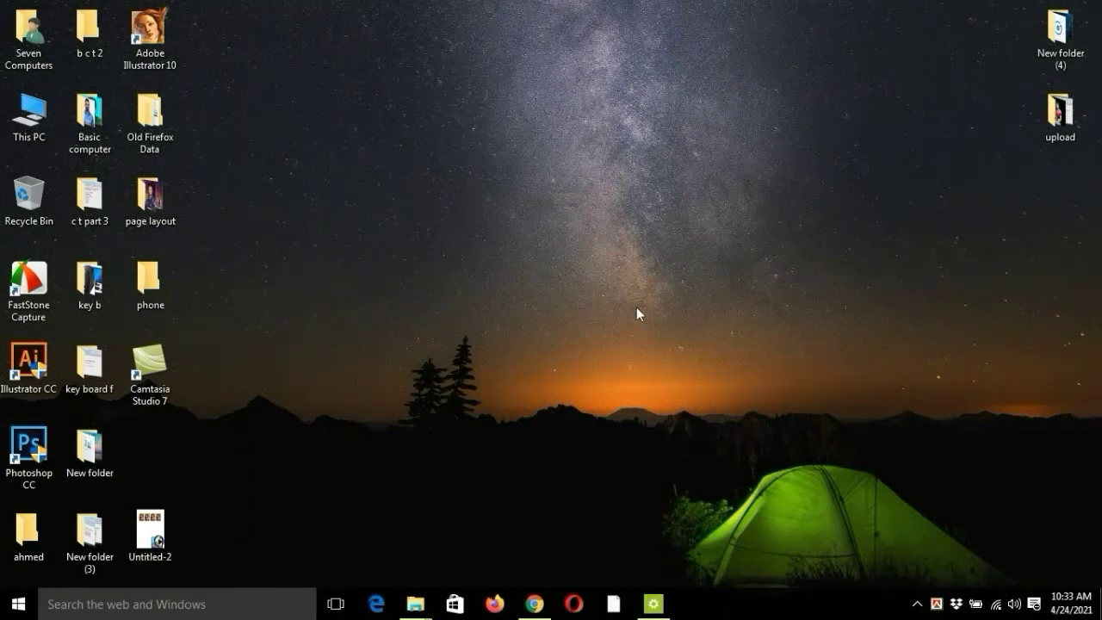
# Step: Reopen the personalization settings and browse the Pictures folder to set the 0179517_intel-core-i3 computer picture as the desktop background
pyautogui.rightClick(458, 129)
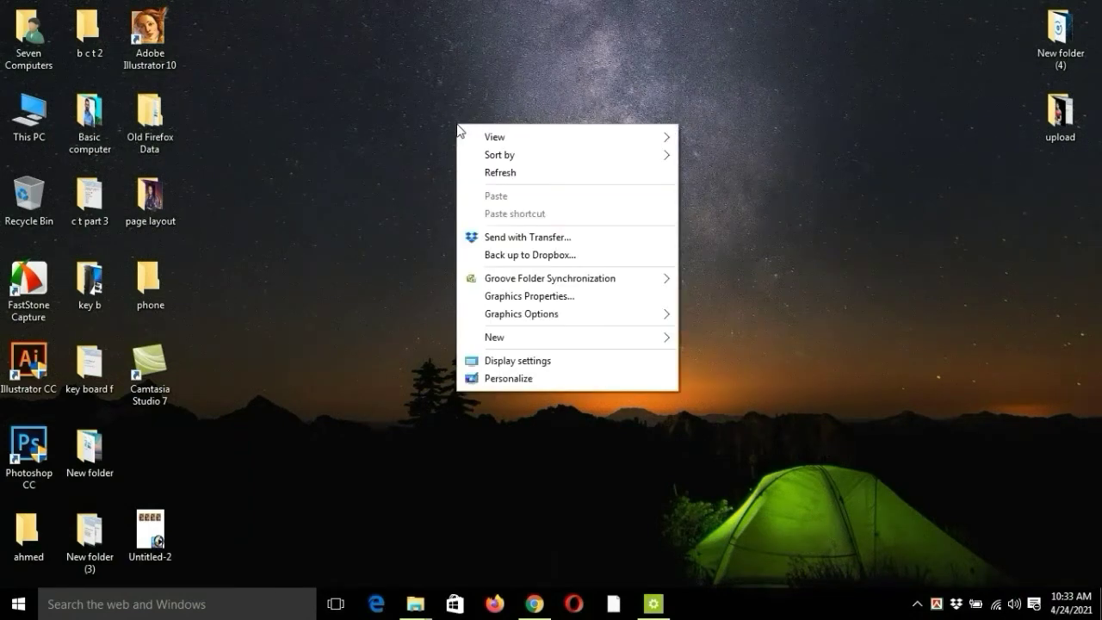
pyautogui.click(534, 378)
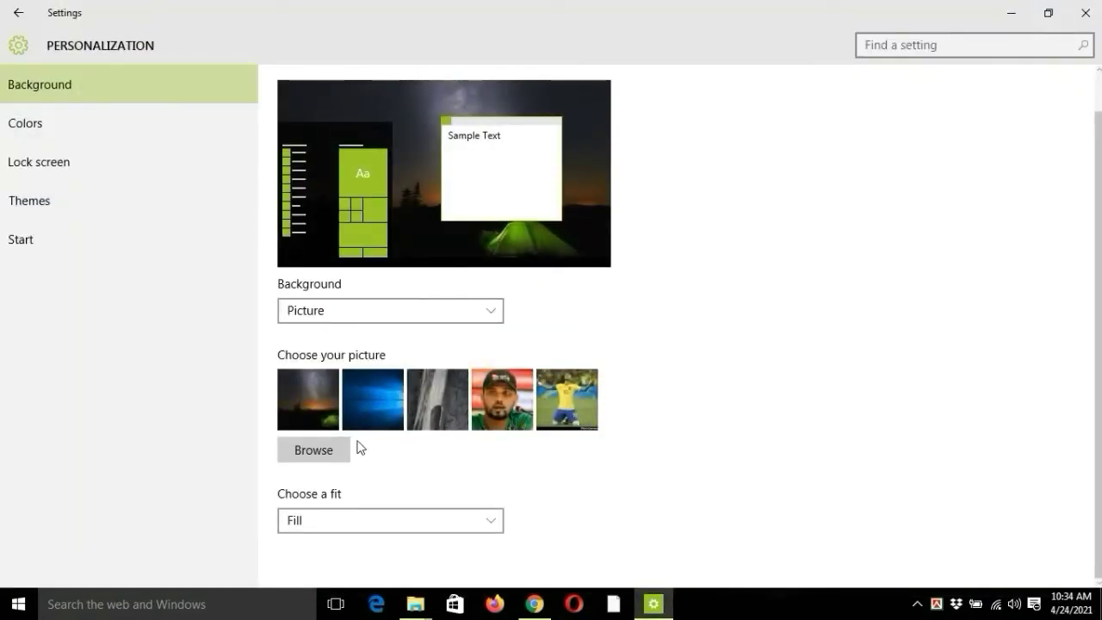
pyautogui.click(321, 456)
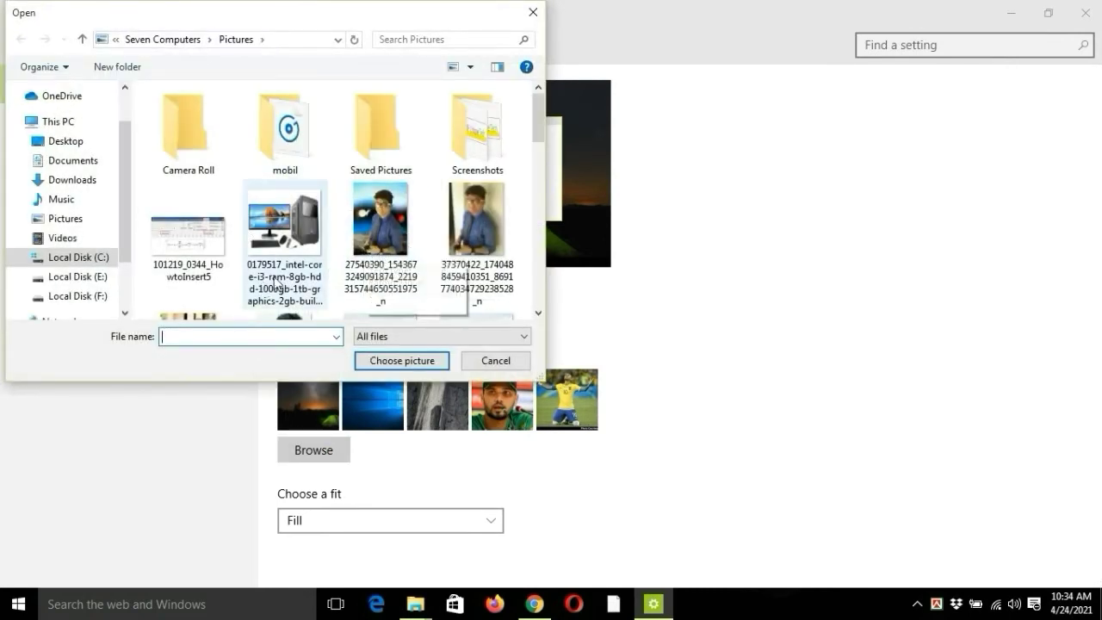
pyautogui.click(277, 287)
pyautogui.click(401, 365)
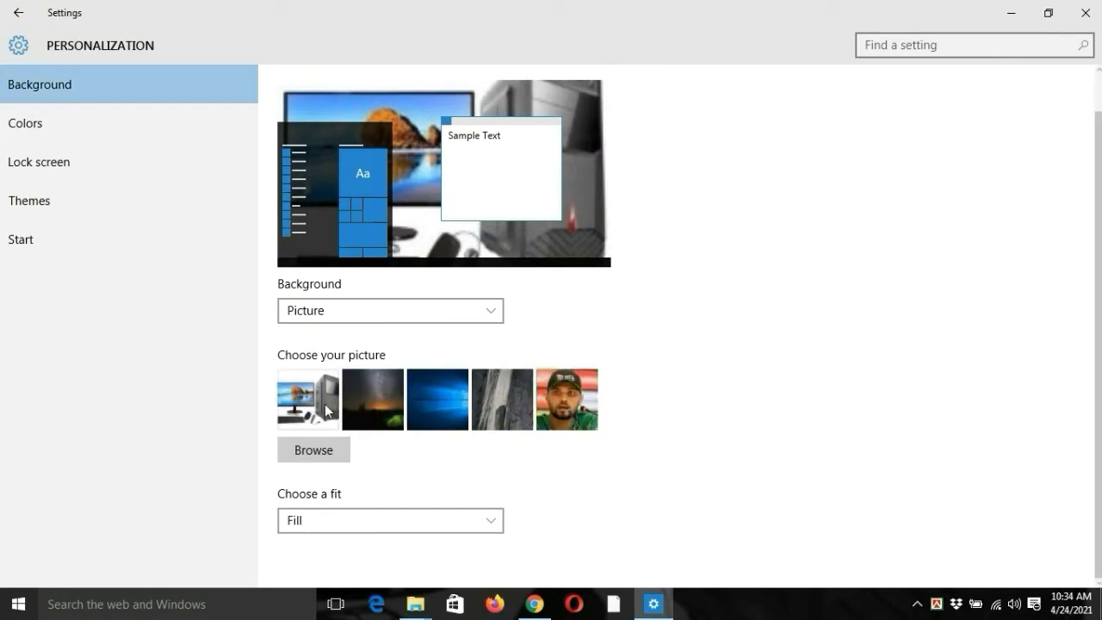
pyautogui.click(1011, 13)
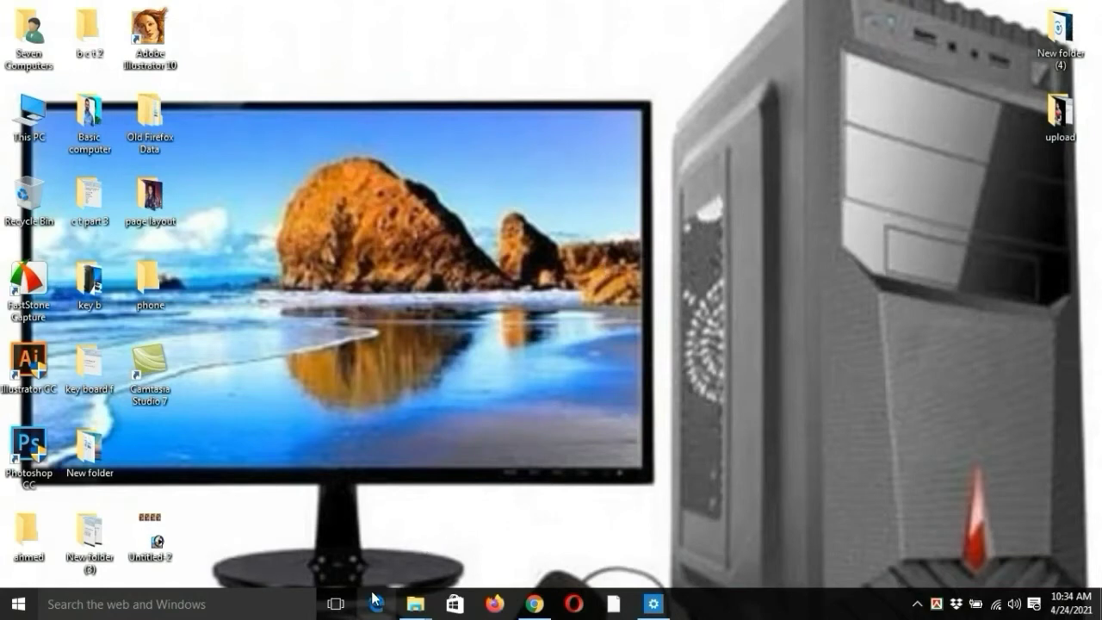
# Step: Switch the desktop background back to the night-sky tent picture and close the Settings window
pyautogui.click(638, 608)
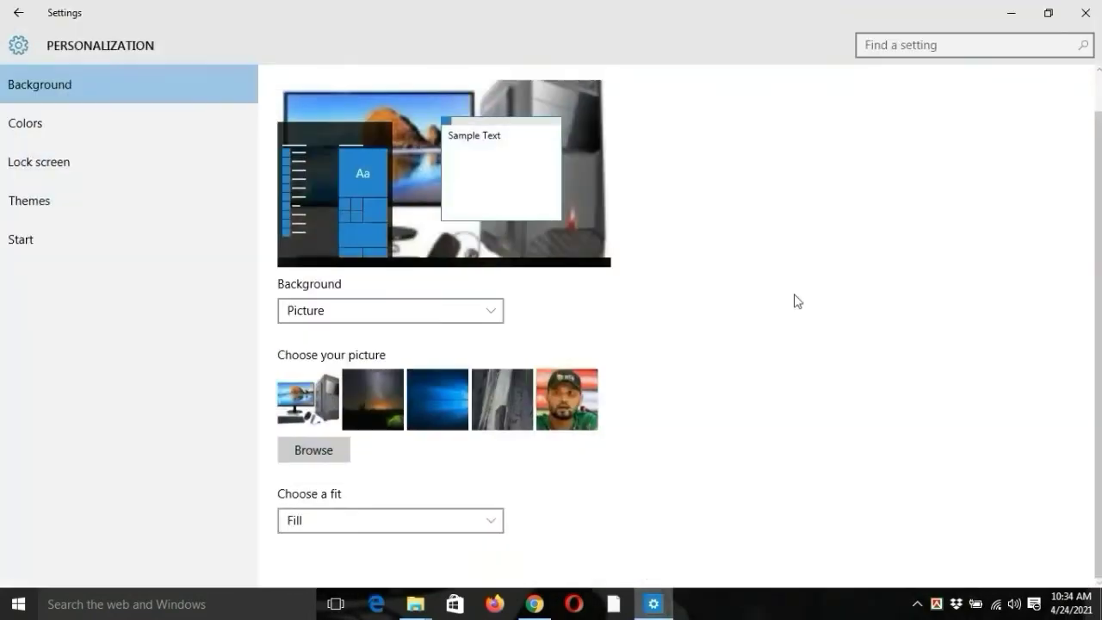
pyautogui.click(373, 413)
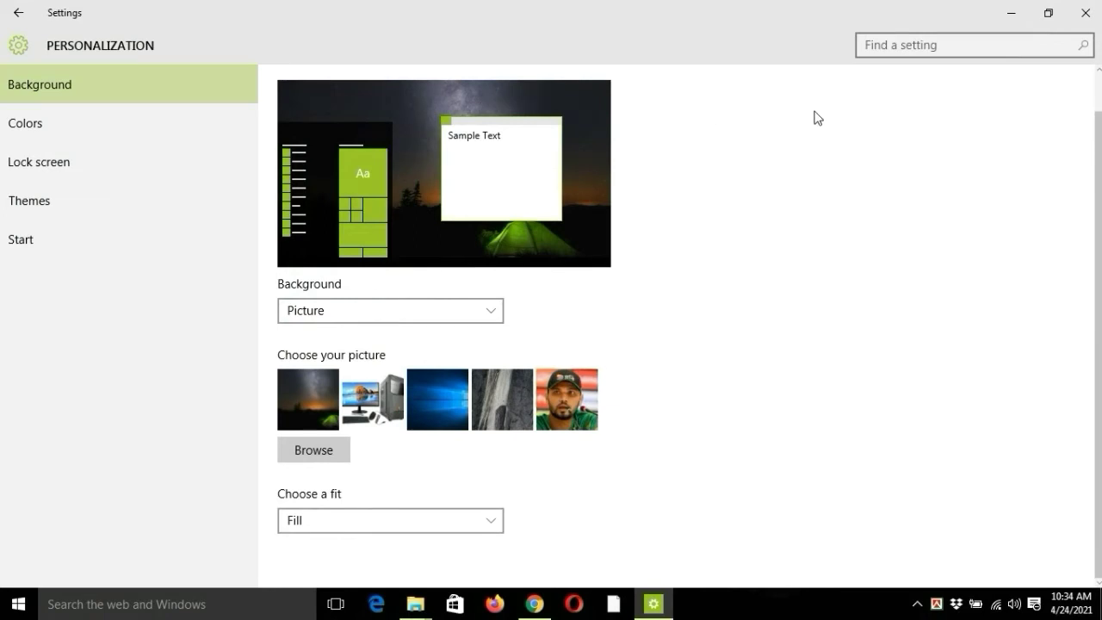
pyautogui.click(1084, 14)
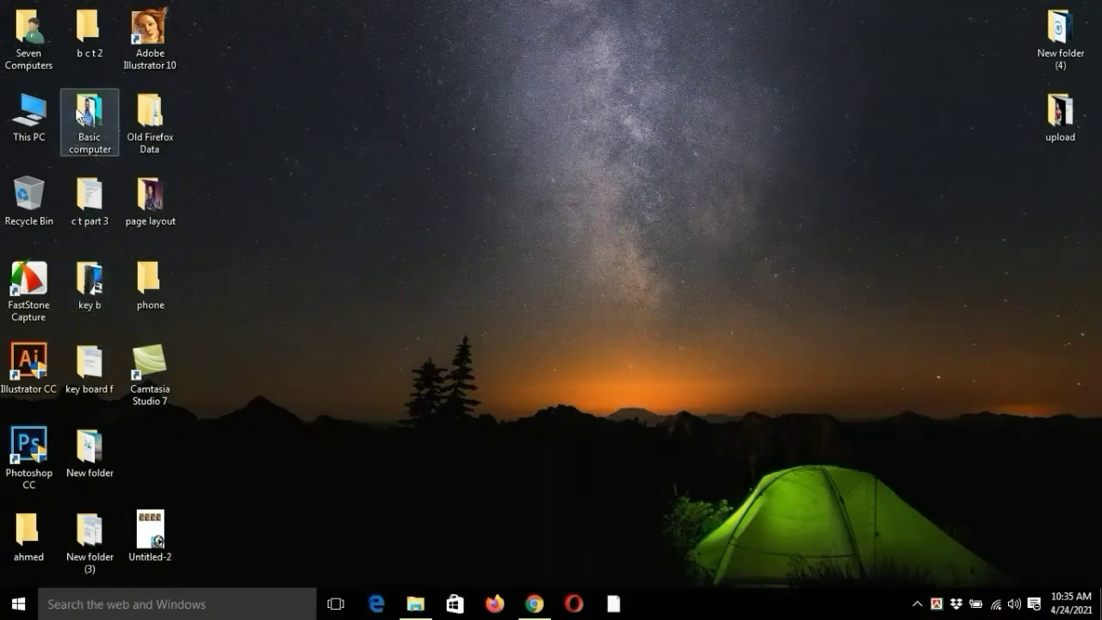
pyautogui.doubleClick(112, 144)
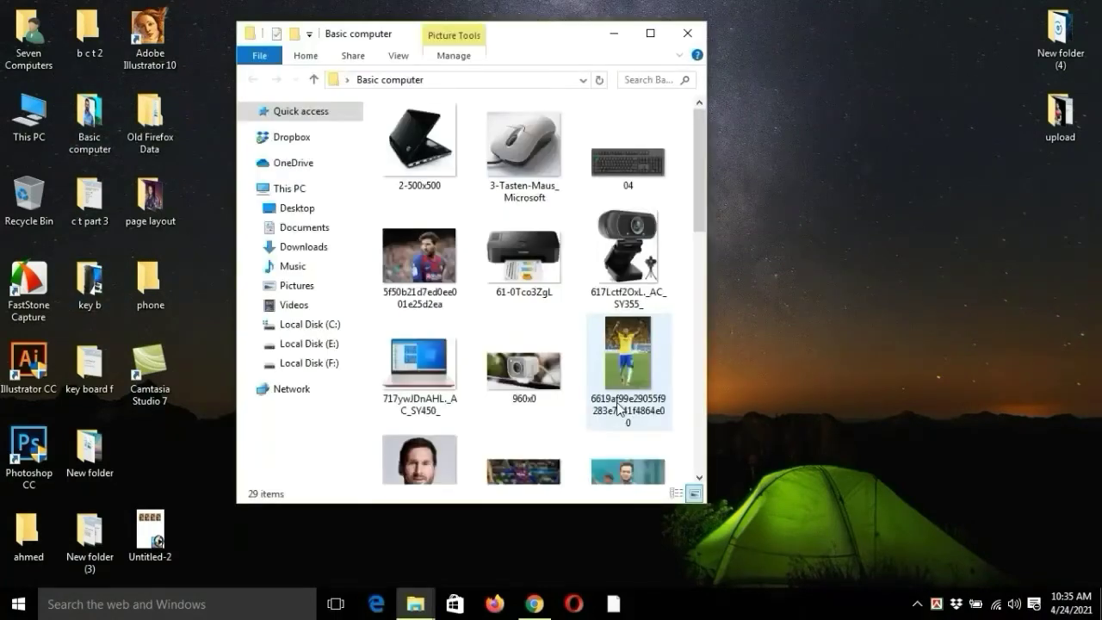
pyautogui.scroll(-6, 503, 338)
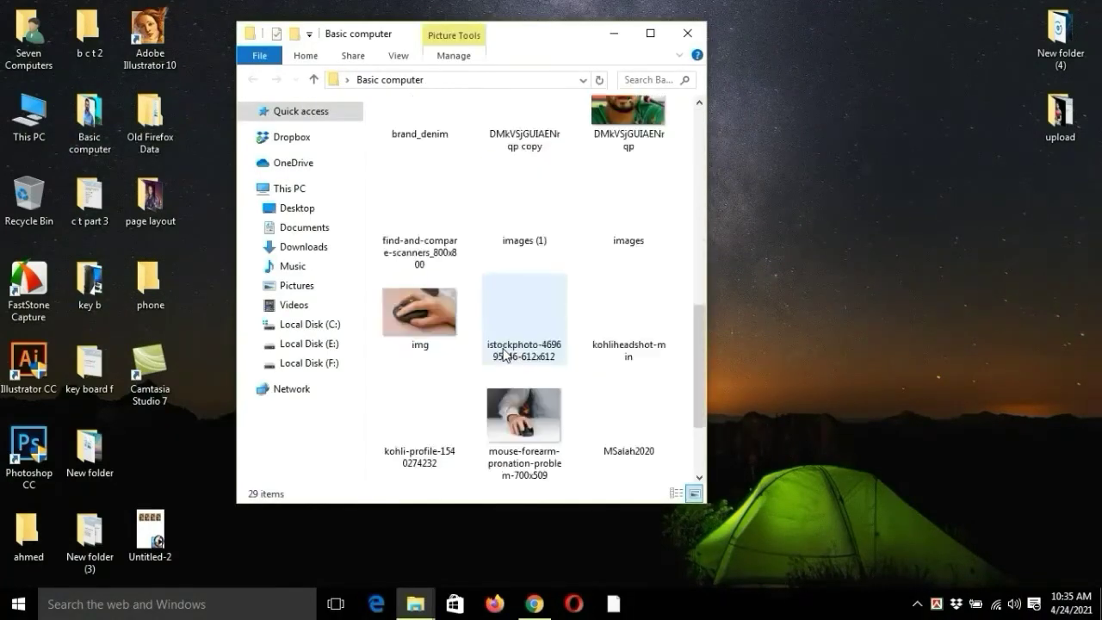
pyautogui.scroll(4, 505, 356)
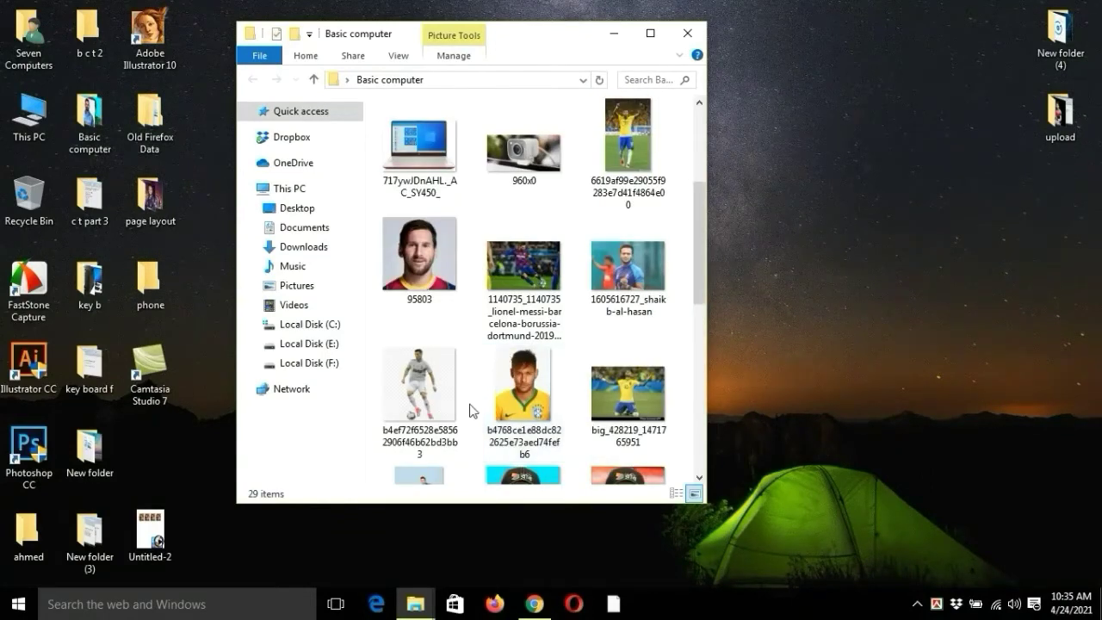
pyautogui.scroll(-2, 482, 375)
pyautogui.scroll(-3, 482, 379)
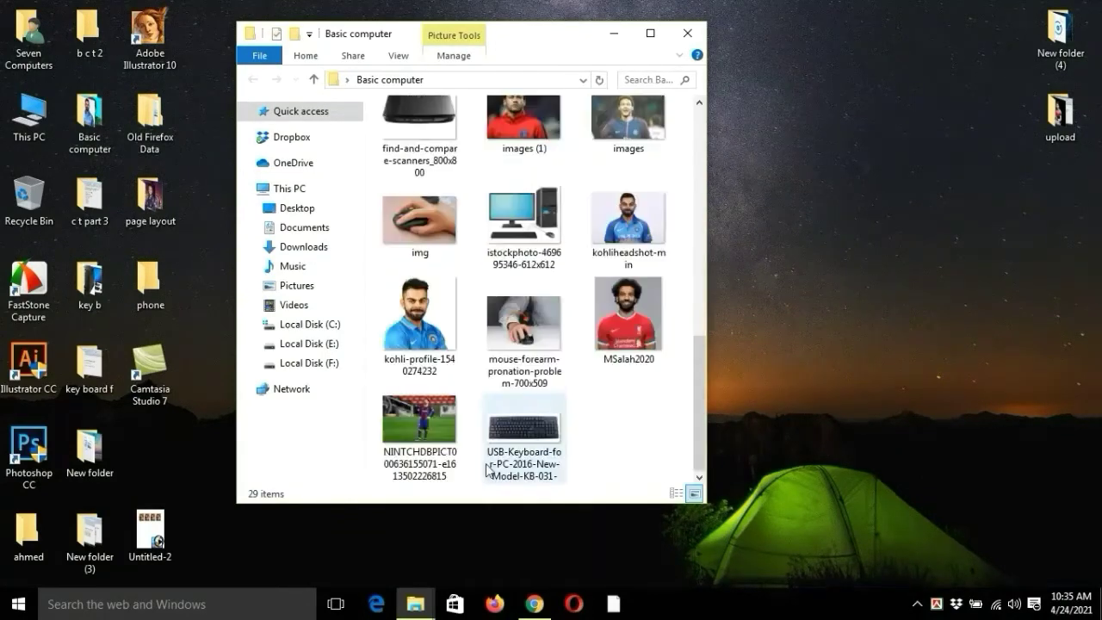
pyautogui.click(414, 410)
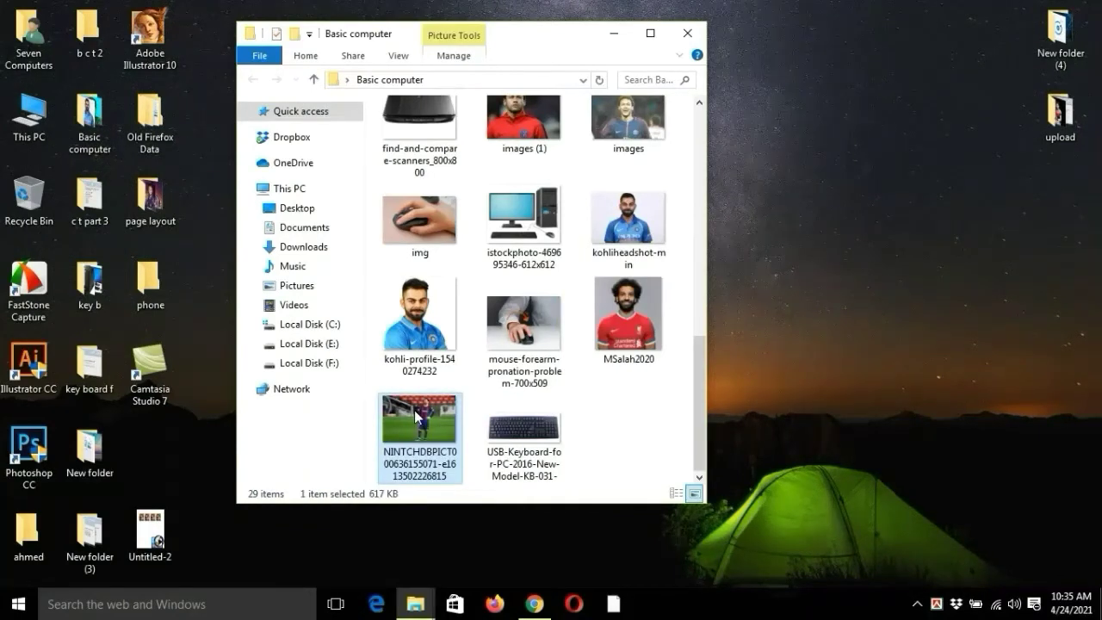
pyautogui.rightClick(414, 410)
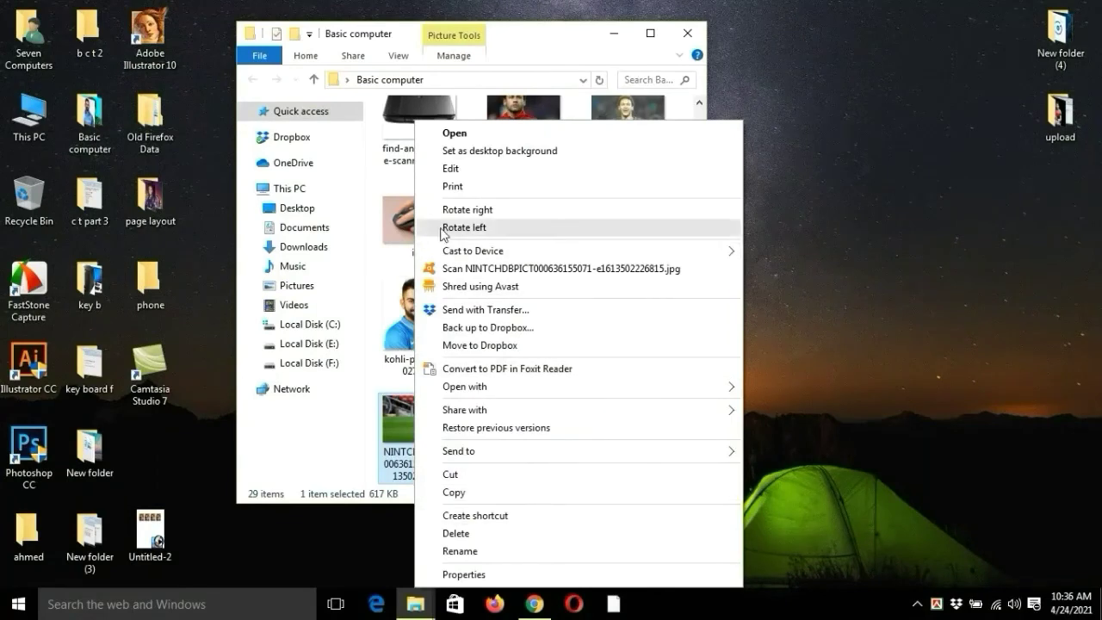
pyautogui.click(501, 151)
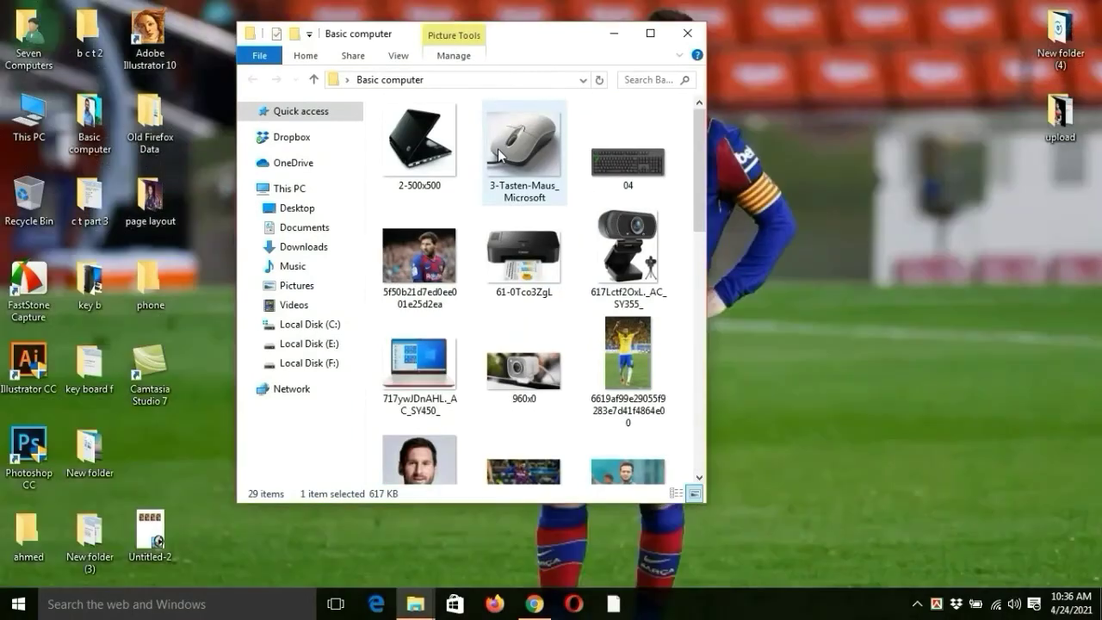
pyautogui.click(615, 34)
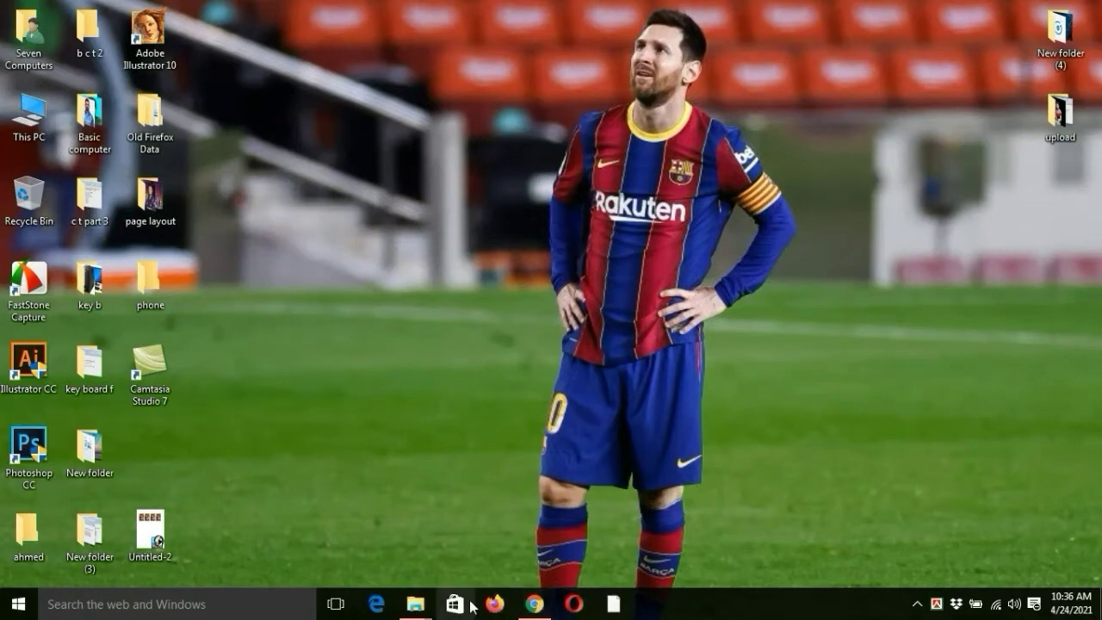
pyautogui.moveTo(416, 603)
pyautogui.click(520, 553)
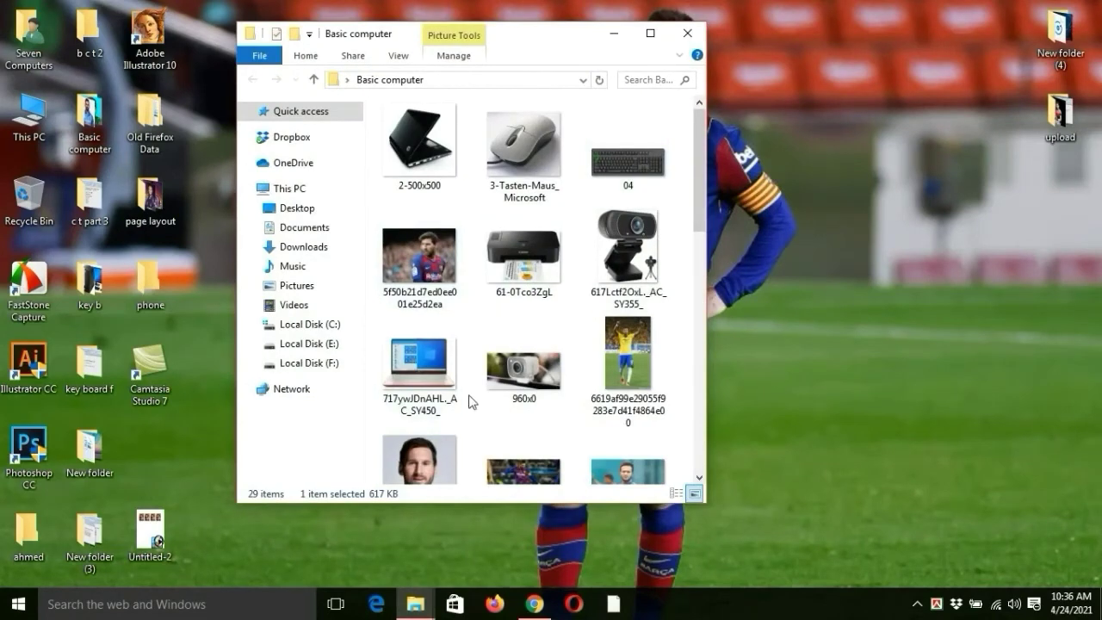
pyautogui.scroll(-6, 473, 403)
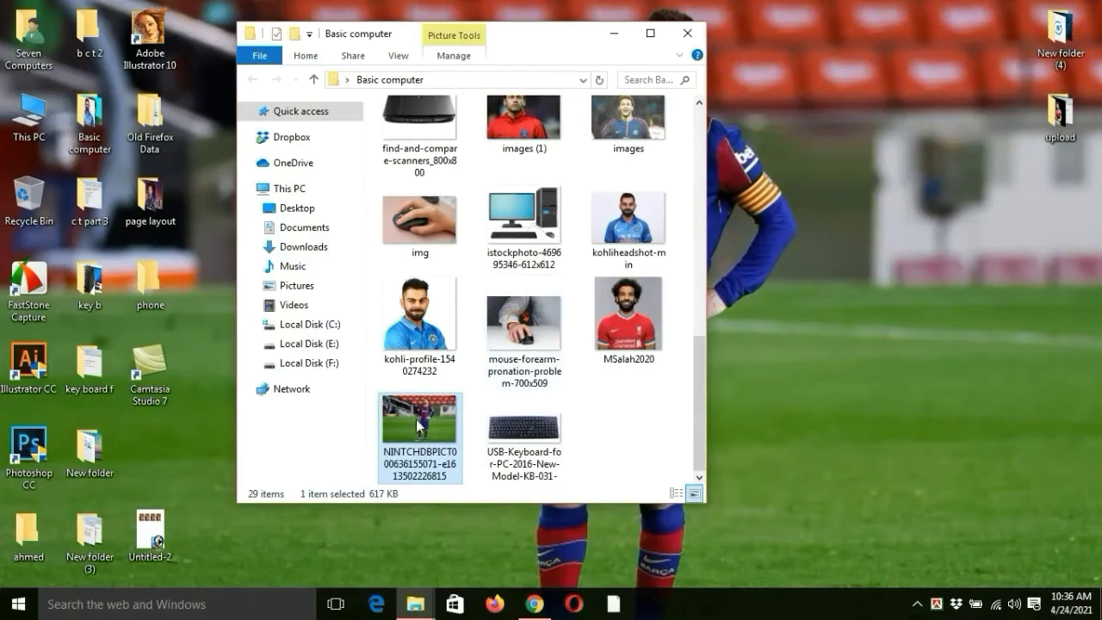
pyautogui.moveTo(418, 425)
pyautogui.doubleClick(420, 426)
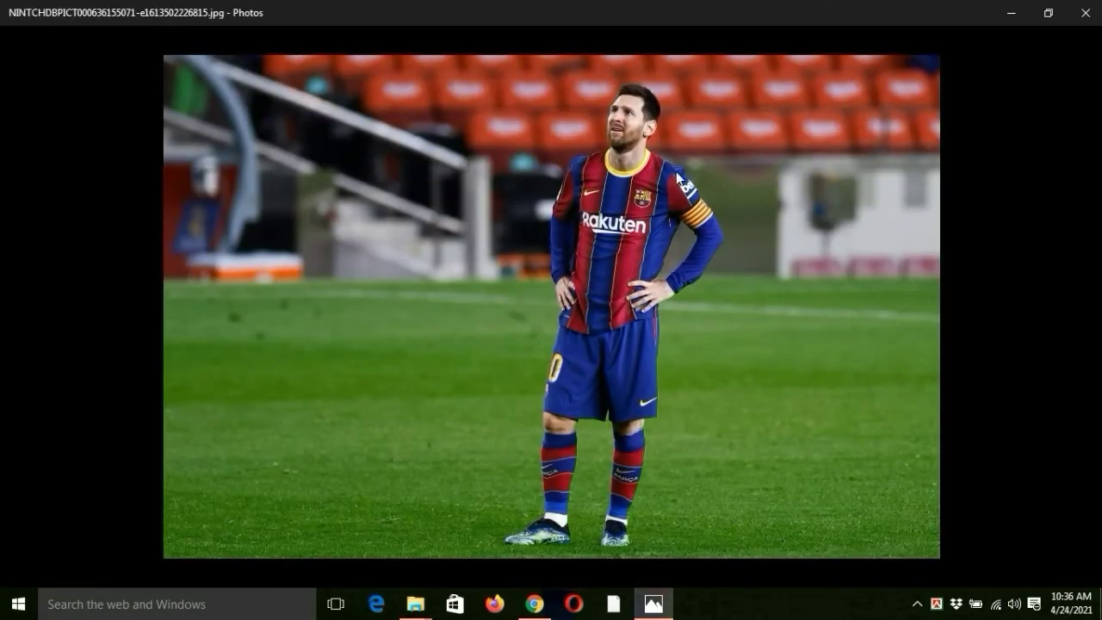
pyautogui.moveTo(381, 253)
pyautogui.rightClick(358, 185)
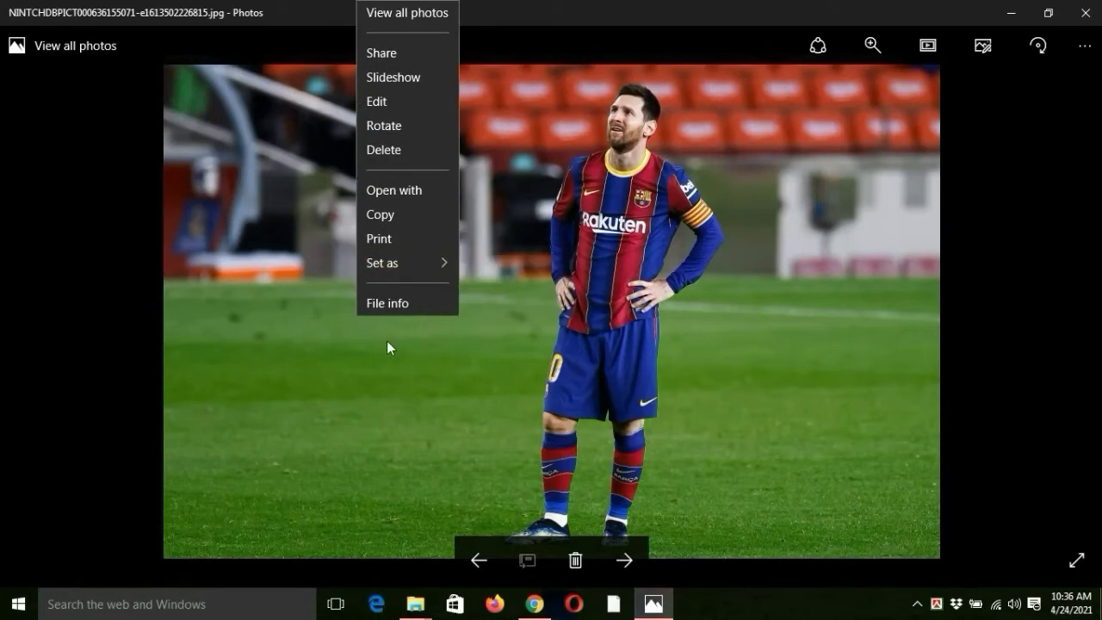
pyautogui.moveTo(405, 268)
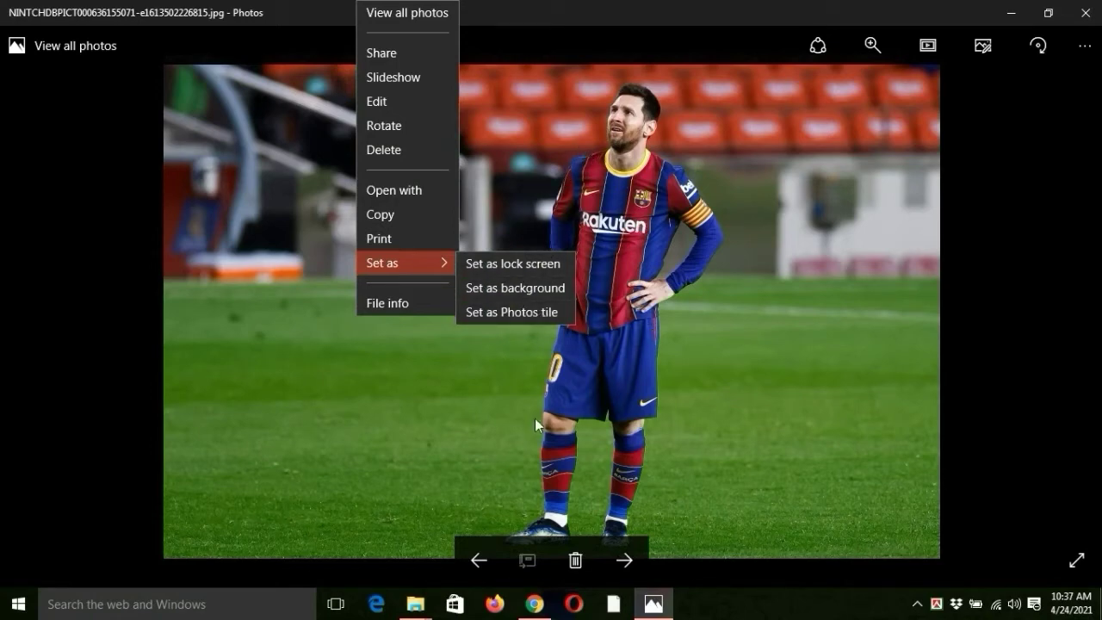
pyautogui.click(513, 287)
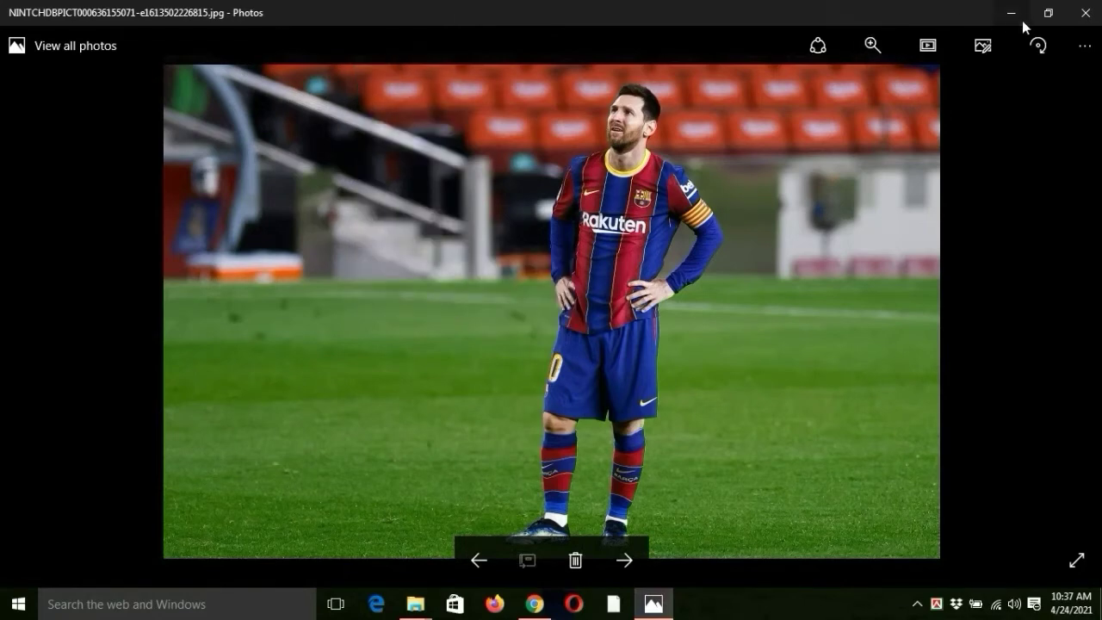
pyautogui.click(1087, 12)
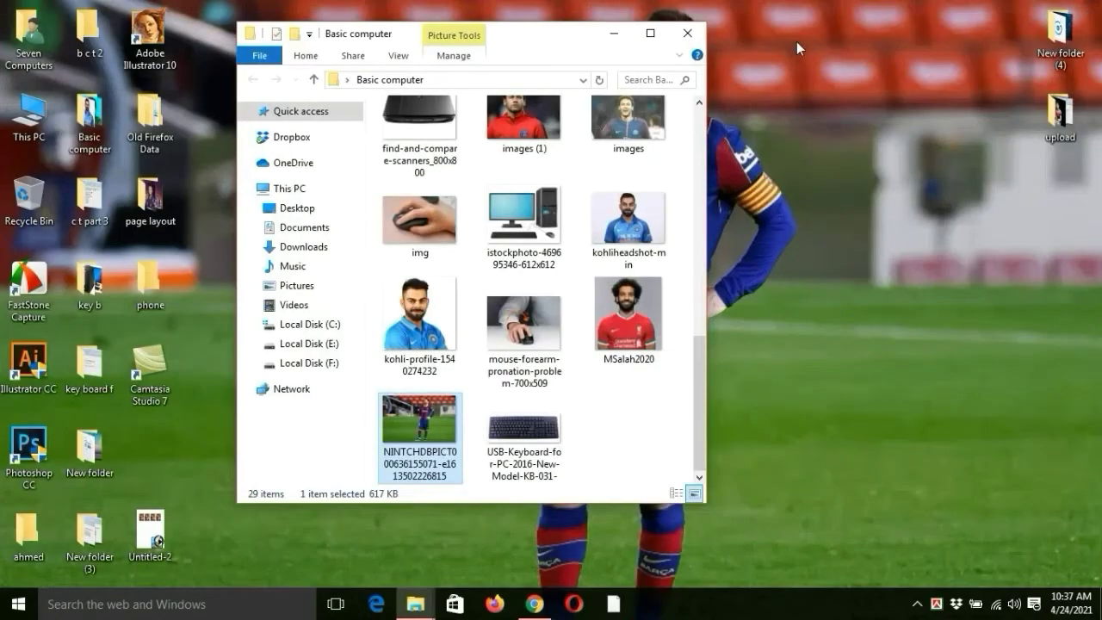
pyautogui.click(699, 24)
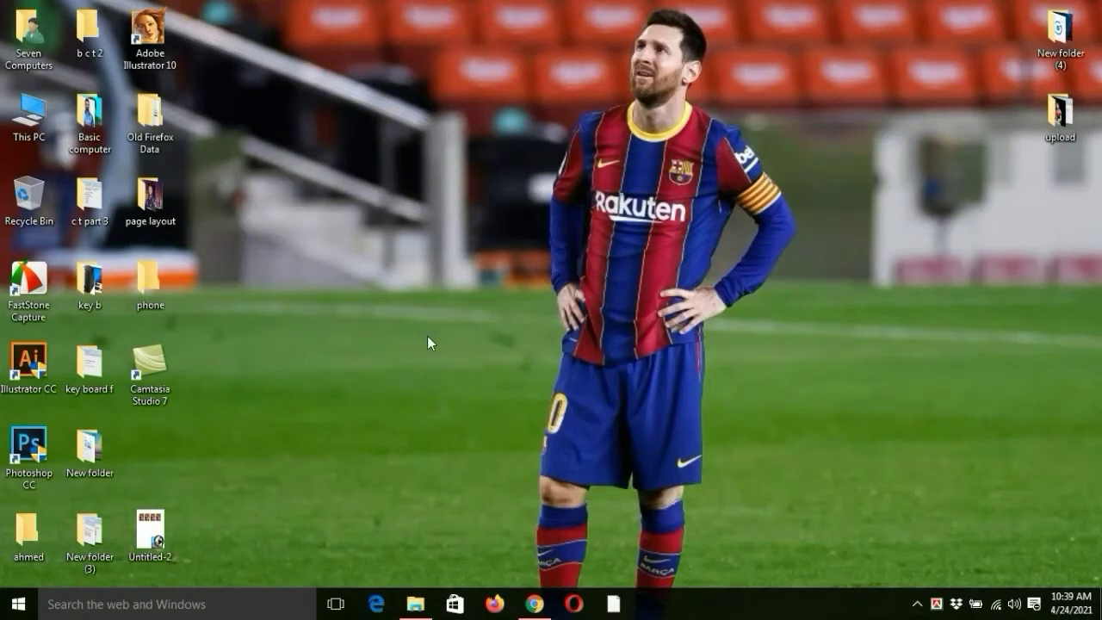
# Step: Move the phone folder away from the icon columns into an empty area of the desktop
pyautogui.moveTo(150, 288); pyautogui.dragTo(333, 226)
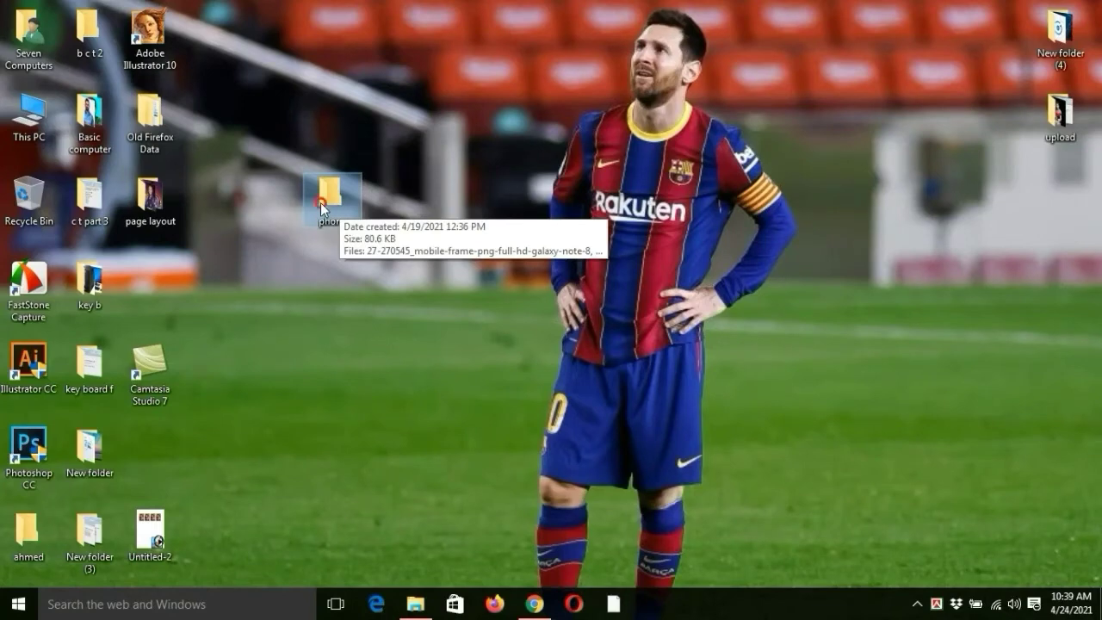
pyautogui.moveTo(332, 201); pyautogui.dragTo(331, 284)
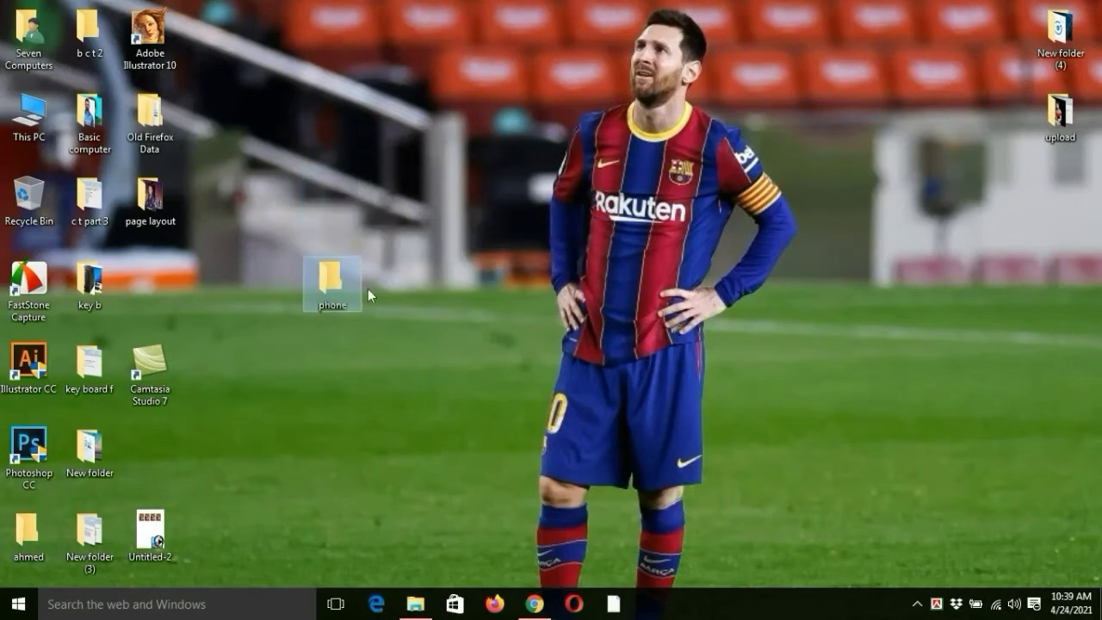
pyautogui.click(451, 296)
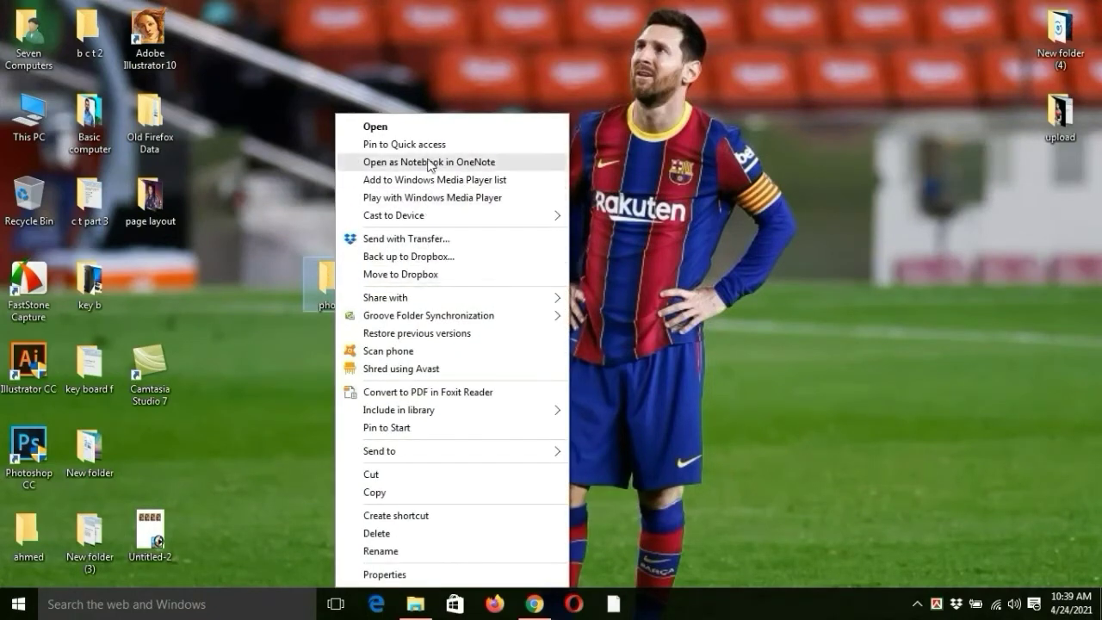
# Step: Customize the phone folder's properties to give it the green tree icon from shell32.dll and apply the change
pyautogui.click(451, 573)
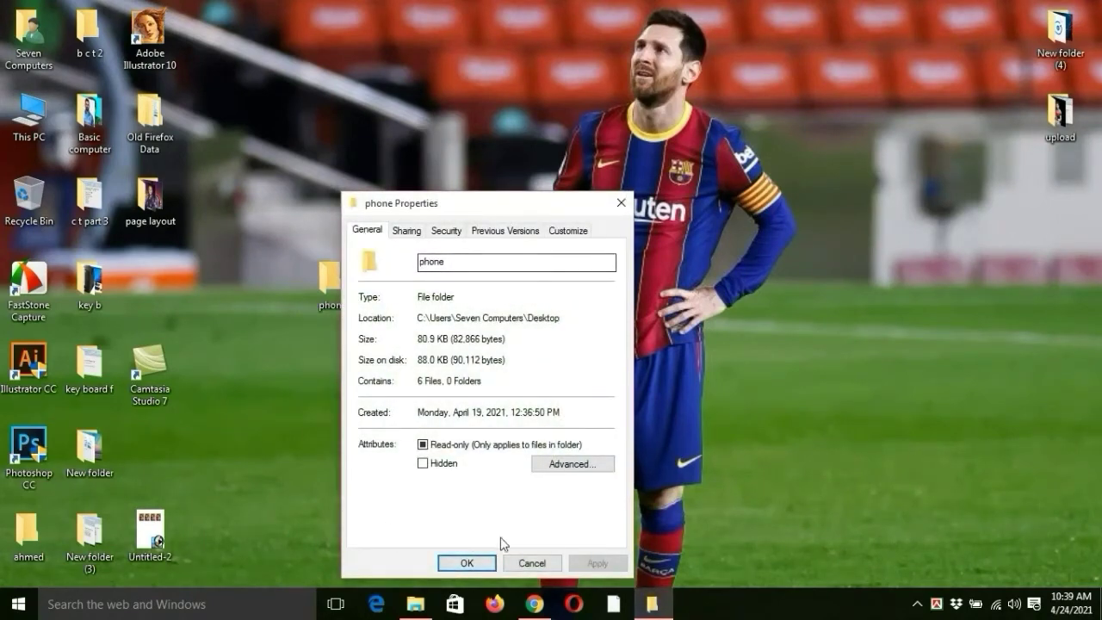
pyautogui.click(567, 233)
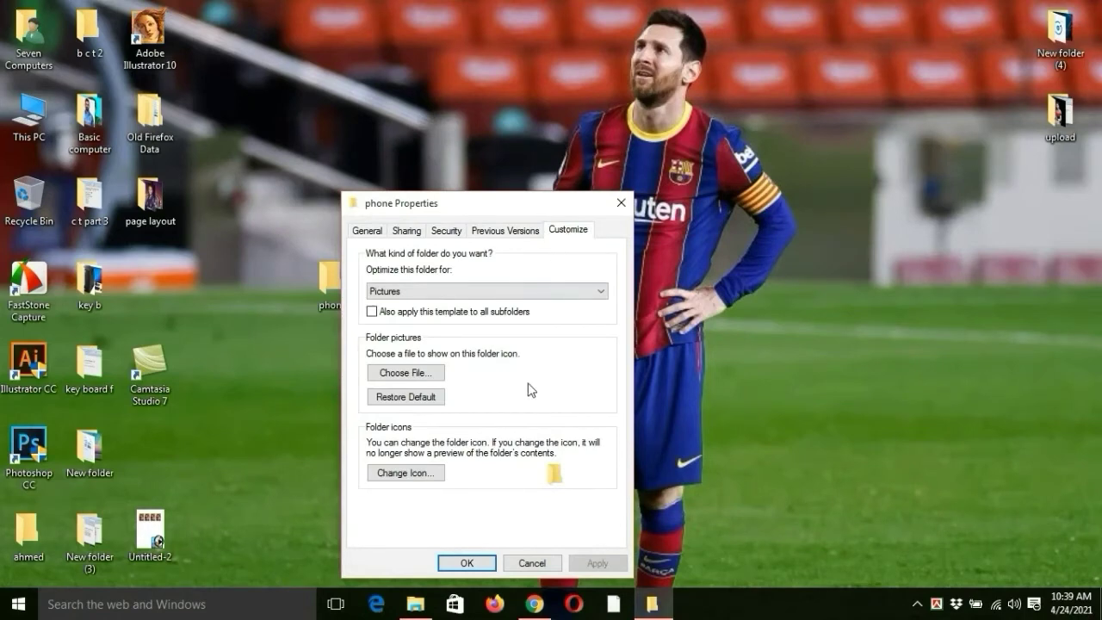
pyautogui.click(413, 480)
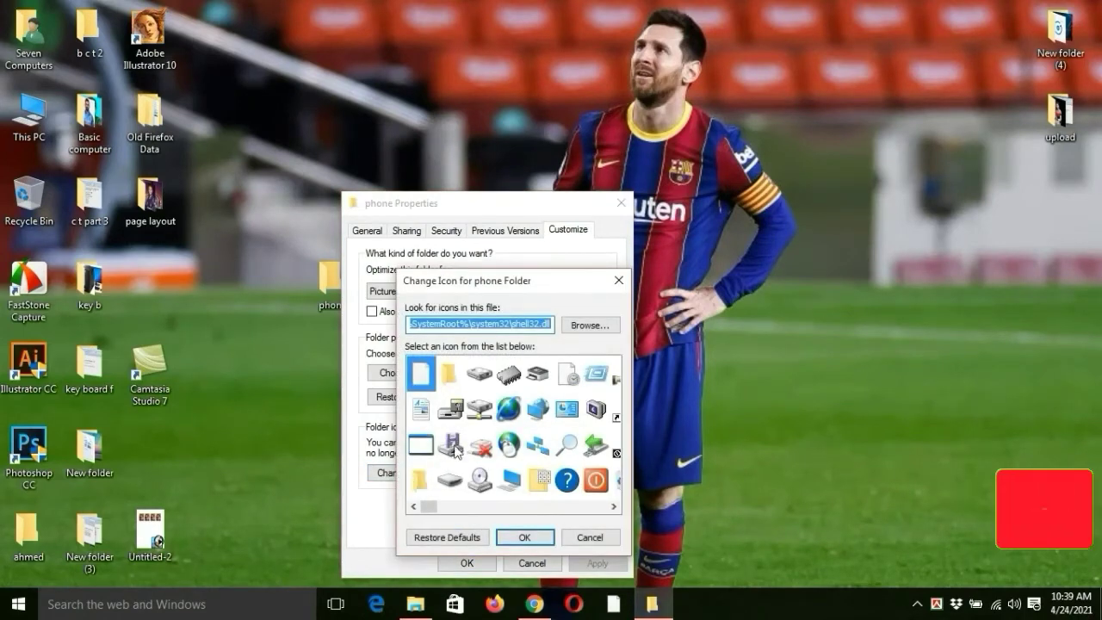
pyautogui.moveTo(539, 282); pyautogui.dragTo(521, 234)
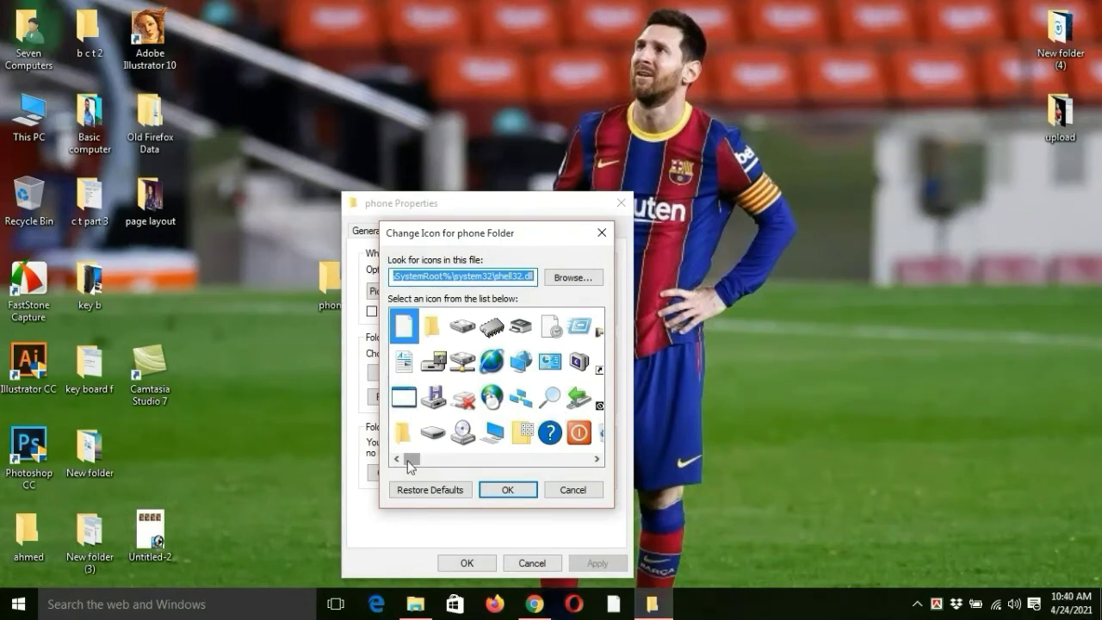
pyautogui.moveTo(410, 465); pyautogui.dragTo(428, 486)
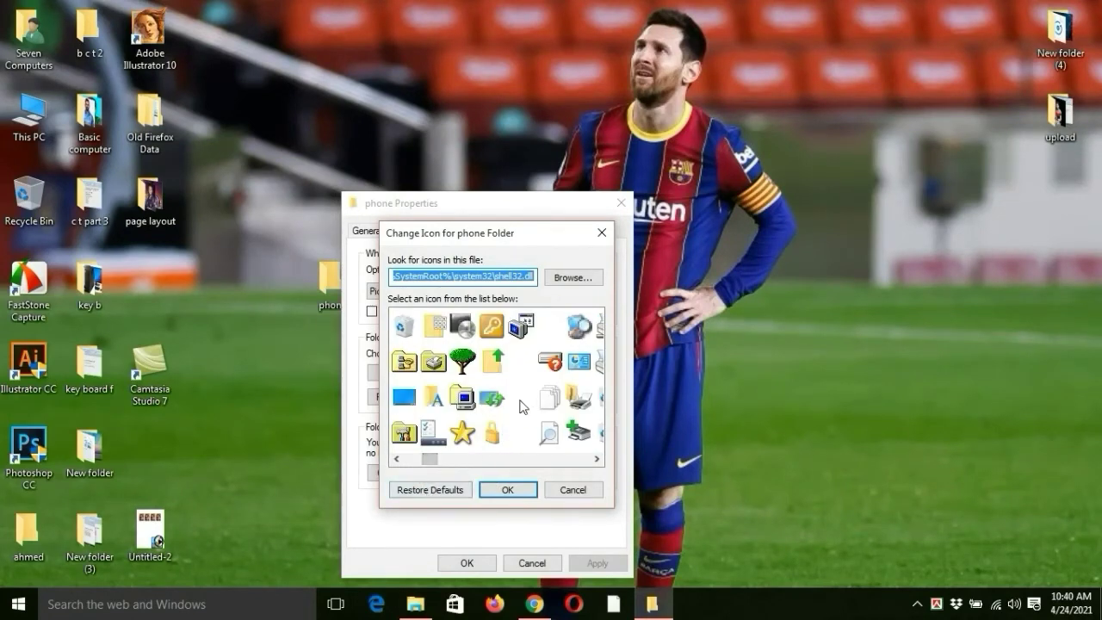
pyautogui.click(468, 358)
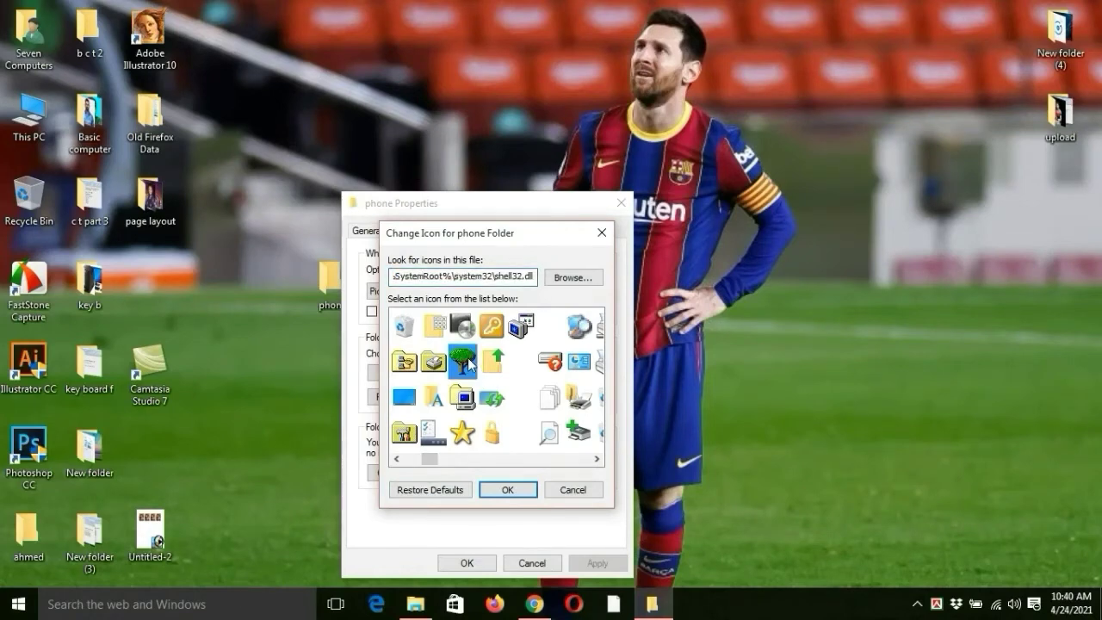
pyautogui.click(511, 489)
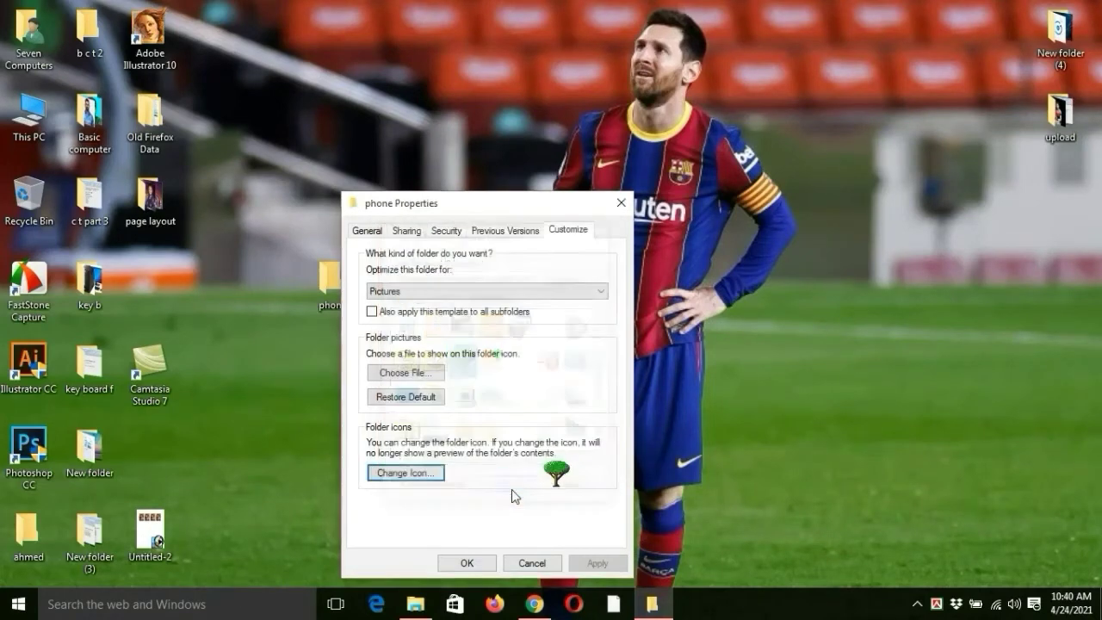
pyautogui.click(463, 562)
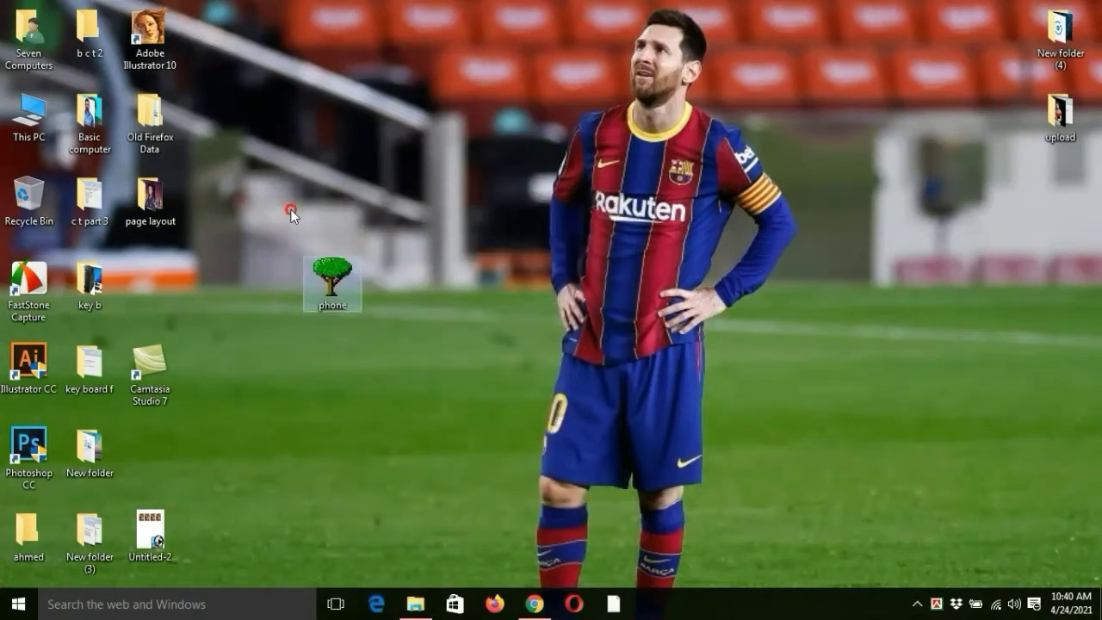
# Step: Open the tree-icon phone folder to check its contents and close its window
pyautogui.click(332, 278)
pyautogui.doubleClick(336, 278)
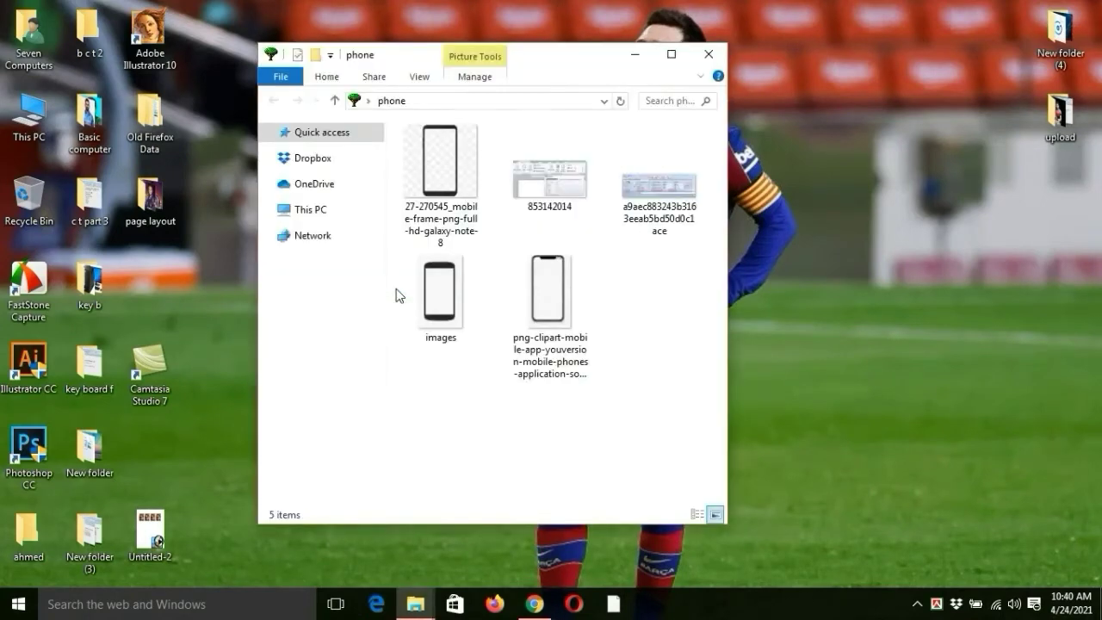
pyautogui.click(709, 54)
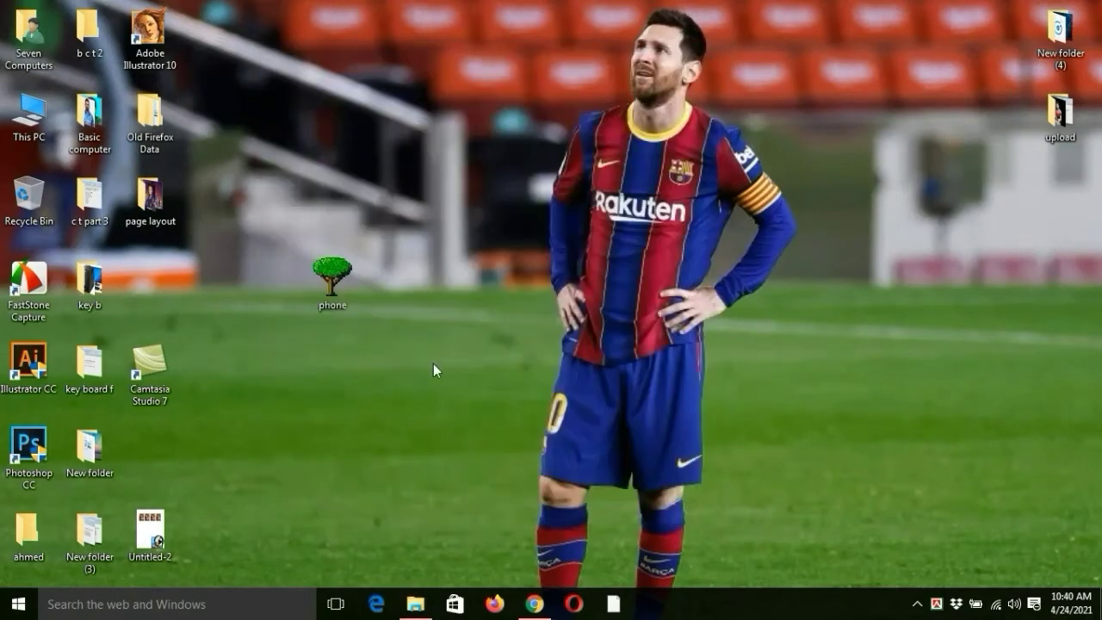
pyautogui.moveTo(332, 276); pyautogui.dragTo(333, 187)
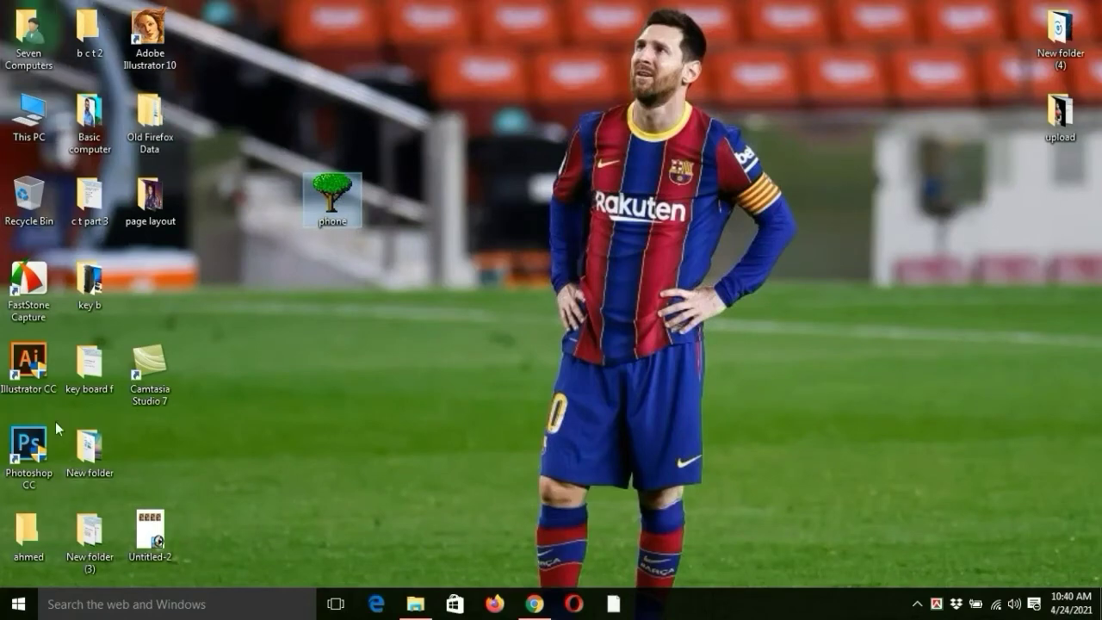
pyautogui.moveTo(325, 216); pyautogui.dragTo(370, 304)
pyautogui.click(318, 166)
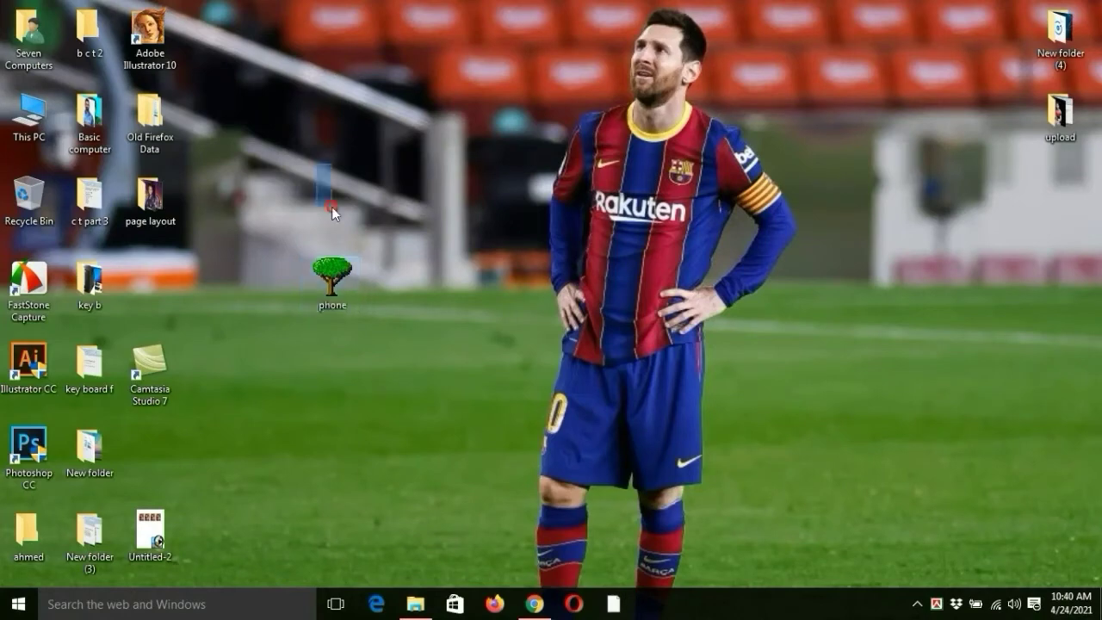
# Step: Move the folder below the Photoshop CC shortcut to the open desktop area and change its icon to the magnifying glass from shell32.dll
pyautogui.moveTo(22, 549); pyautogui.dragTo(384, 375)
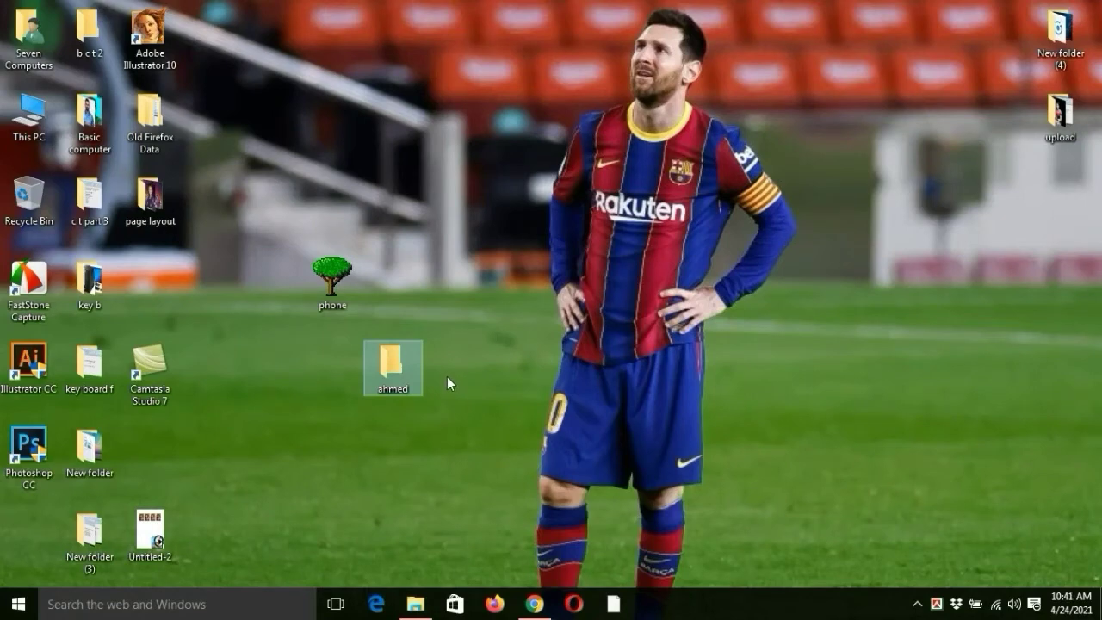
pyautogui.click(429, 378)
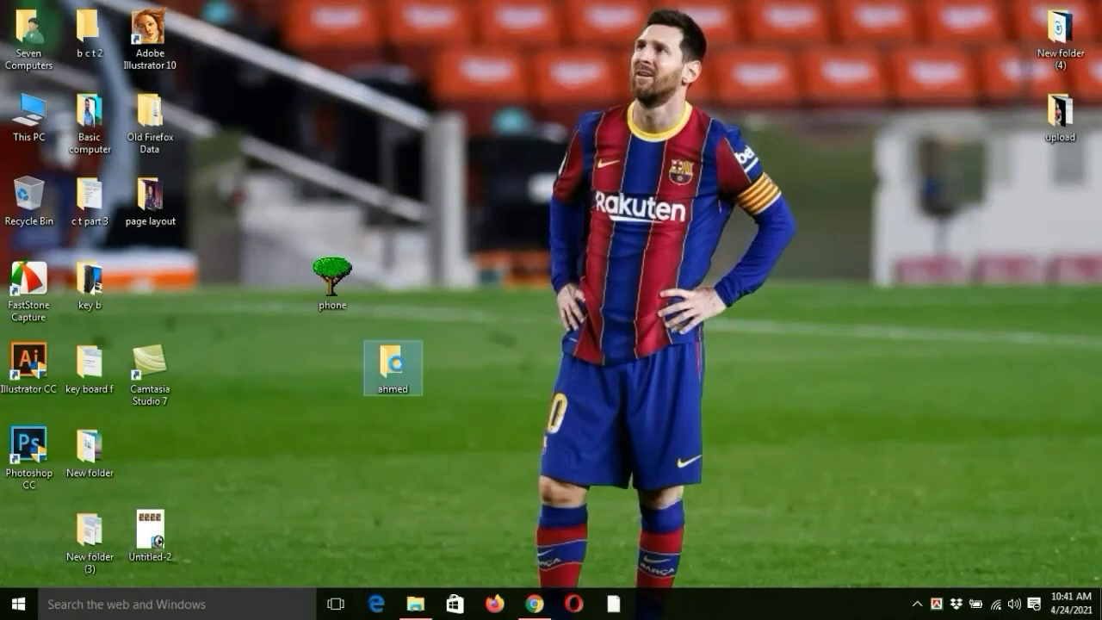
pyautogui.rightClick(397, 365)
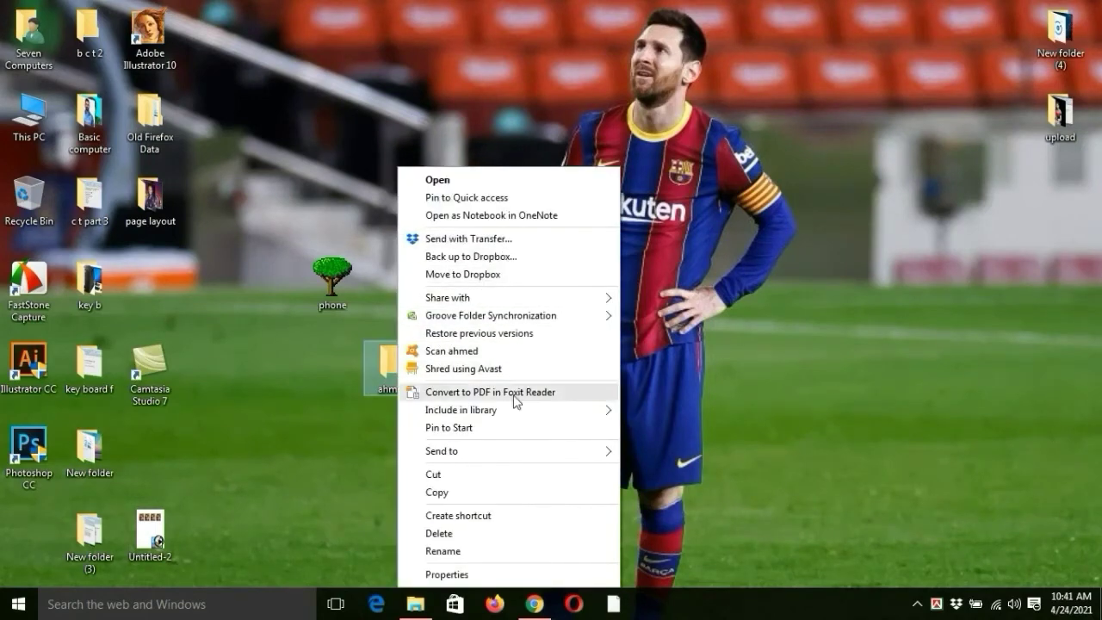
pyautogui.click(486, 571)
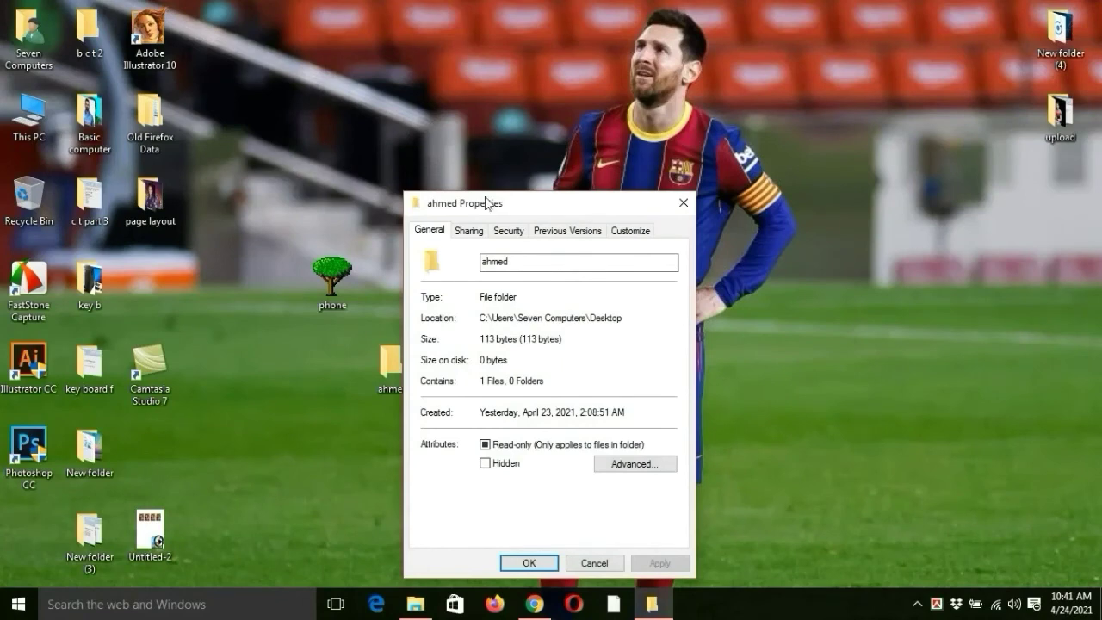
pyautogui.click(639, 235)
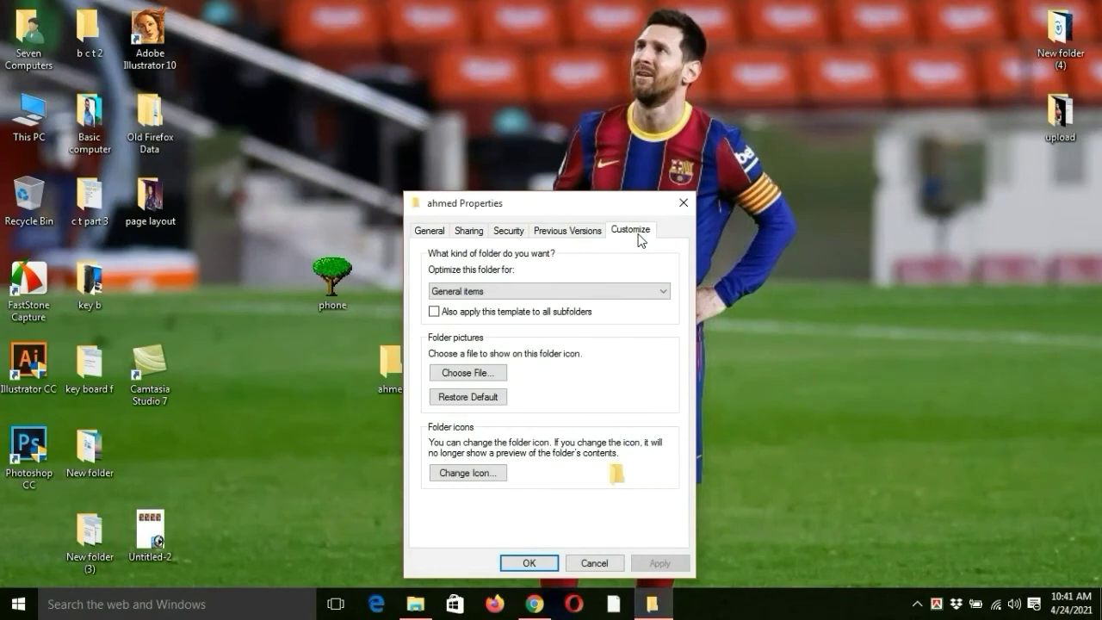
pyautogui.click(484, 480)
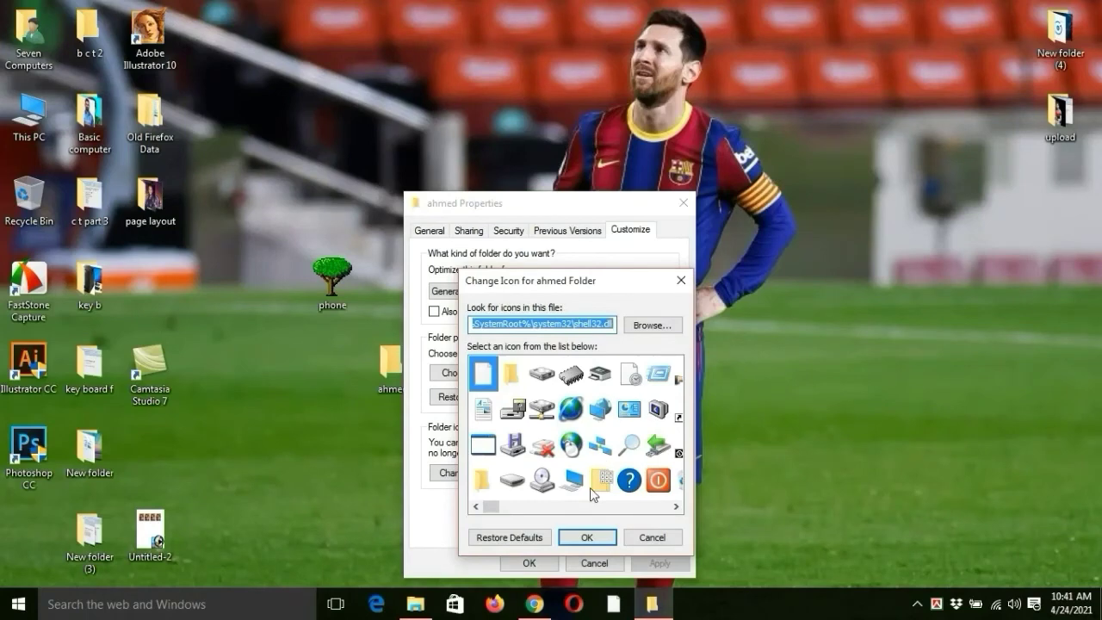
pyautogui.click(630, 446)
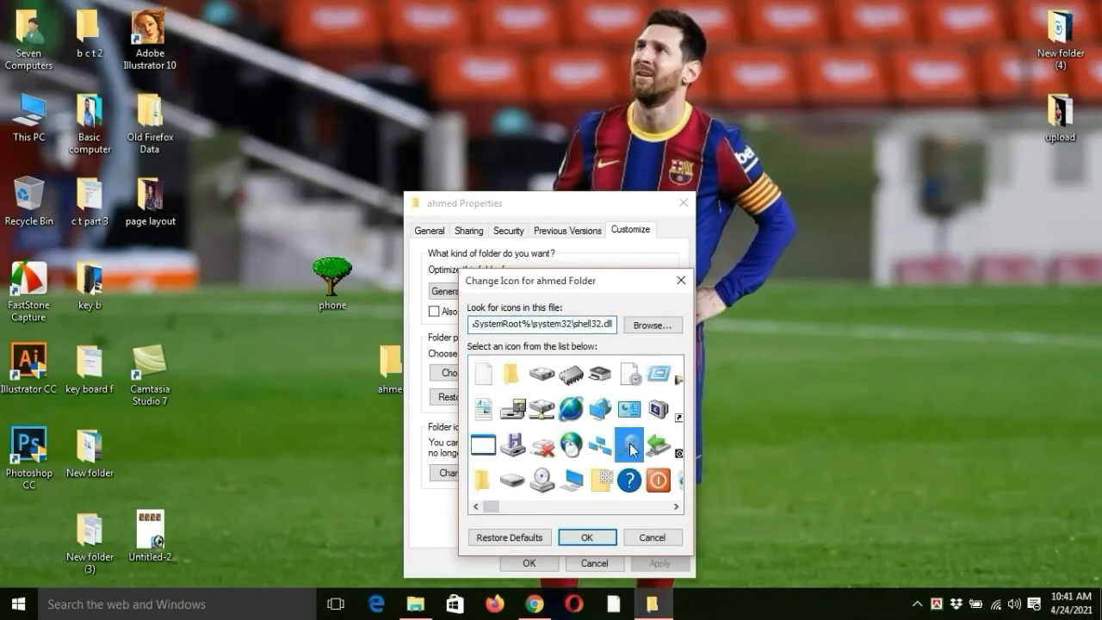
pyautogui.click(584, 539)
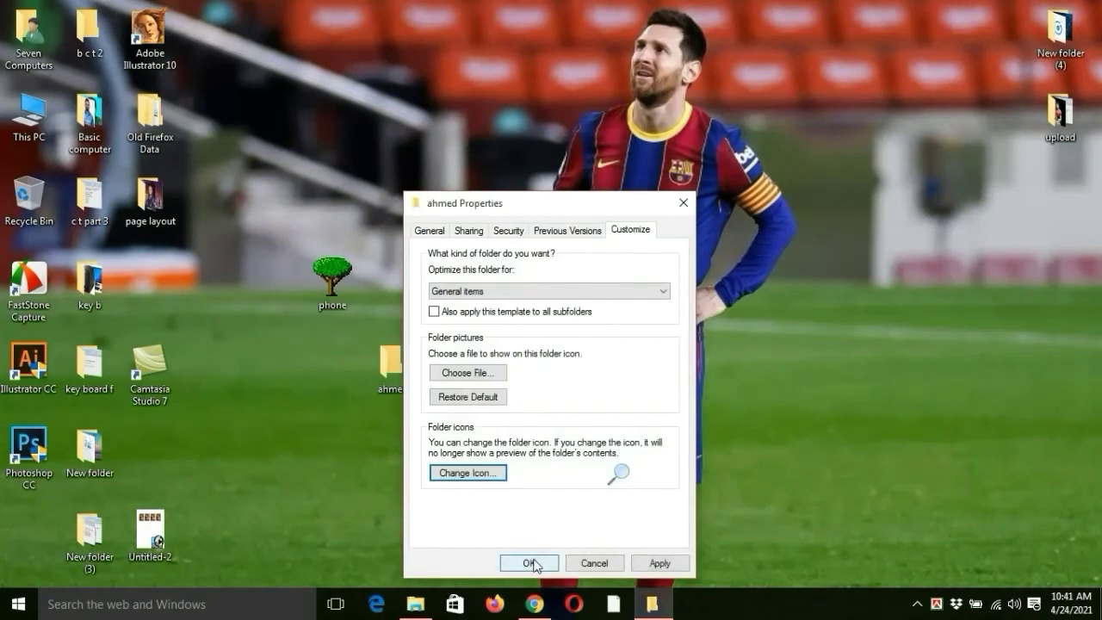
pyautogui.click(530, 563)
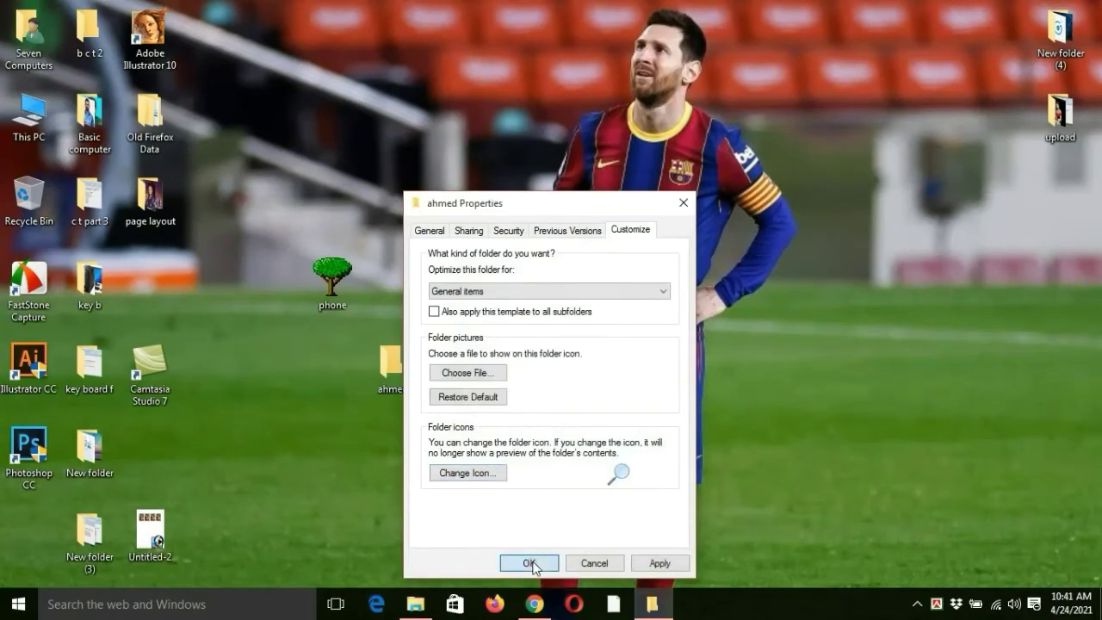
# Step: Place the magnifying-glass folder directly beside the phone folder and select both folders together
pyautogui.moveTo(394, 362); pyautogui.dragTo(394, 277)
pyautogui.click(428, 332)
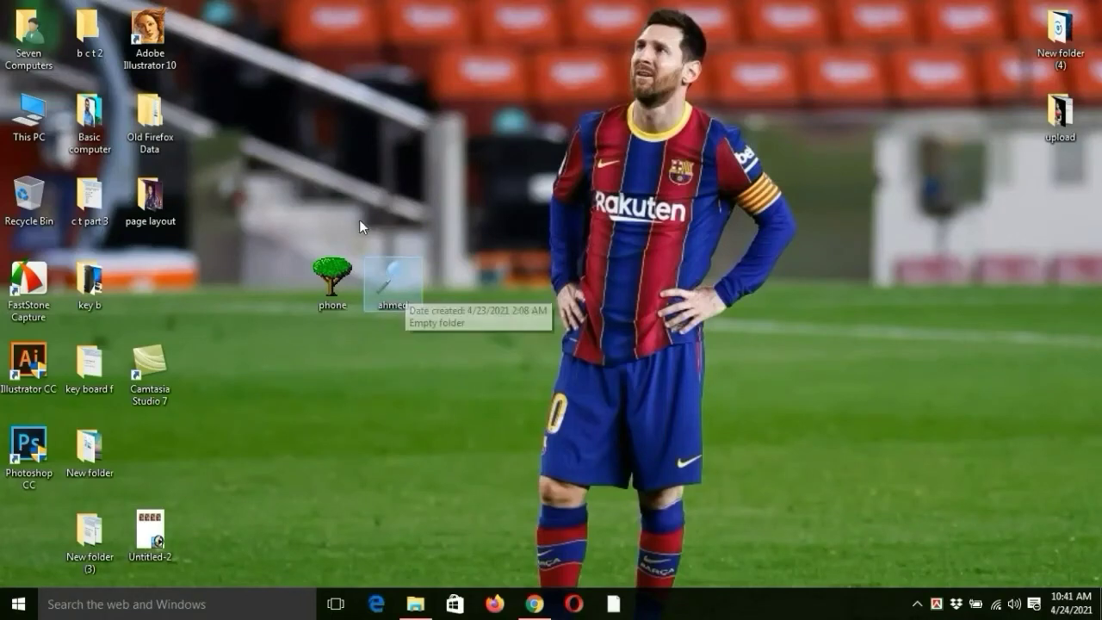
pyautogui.moveTo(305, 240); pyautogui.dragTo(438, 349)
pyautogui.click(438, 355)
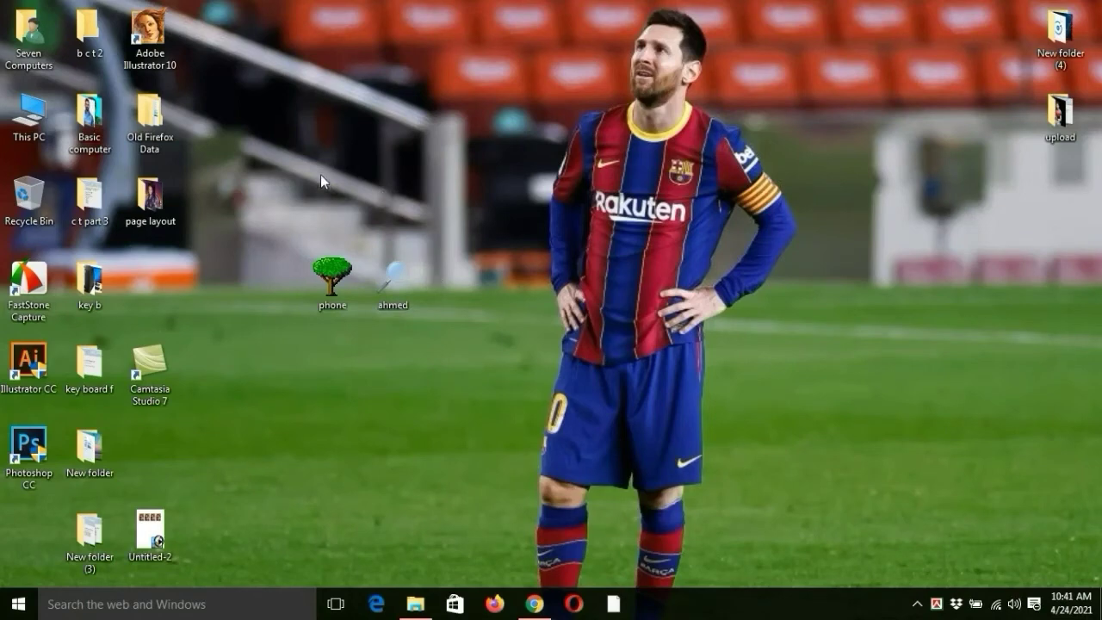
pyautogui.moveTo(280, 205); pyautogui.dragTo(451, 362)
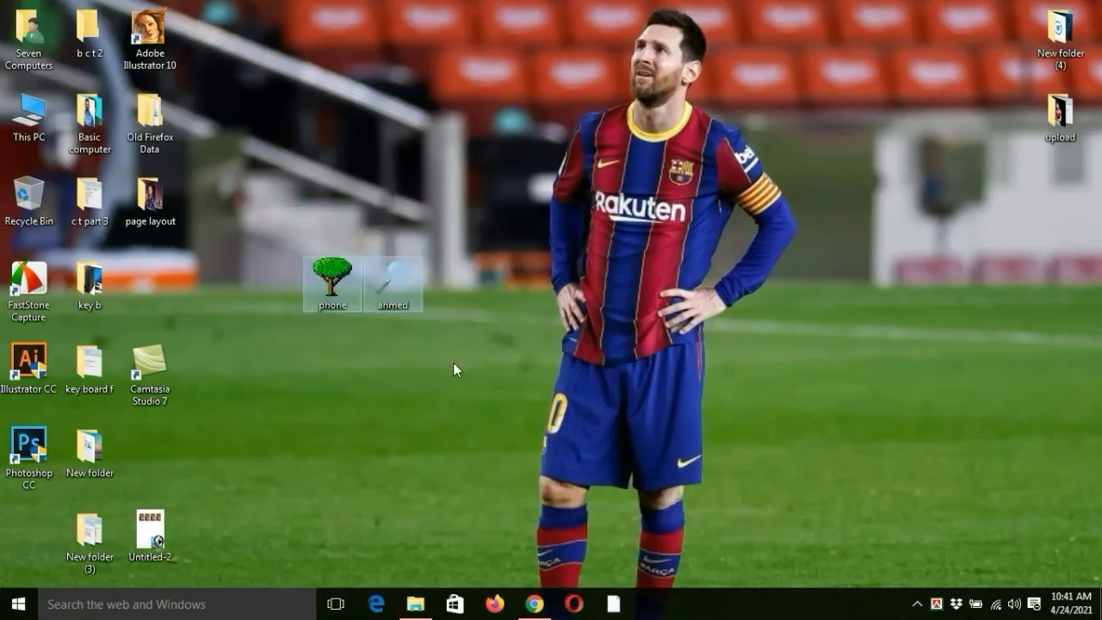
# Step: Deselect the two folders and set the desktop view to Large icons
pyautogui.click(434, 188)
pyautogui.rightClick(433, 188)
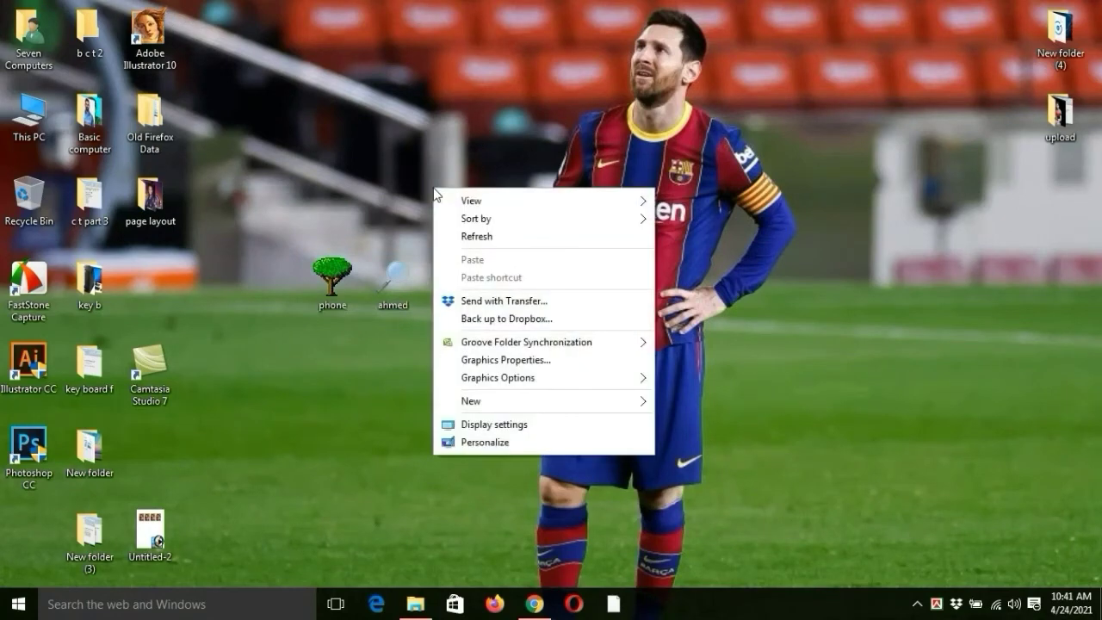
pyautogui.moveTo(473, 203)
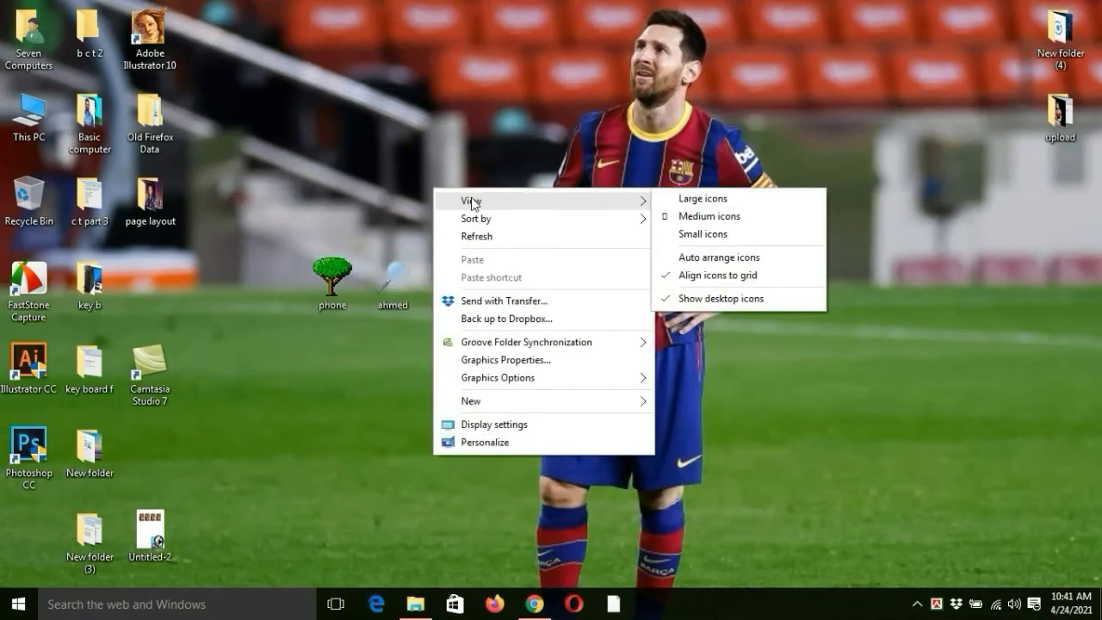
pyautogui.click(712, 199)
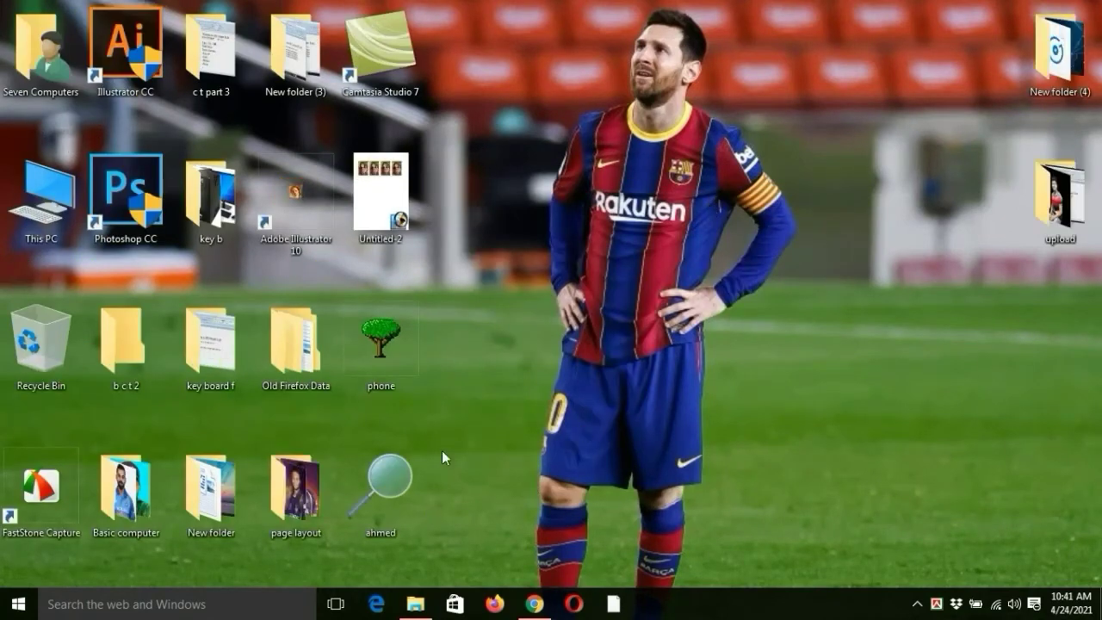
# Step: Move the phone and magnifying-glass folders side by side to the empty grass area right of the footballer and select both
pyautogui.moveTo(389, 335); pyautogui.dragTo(745, 413)
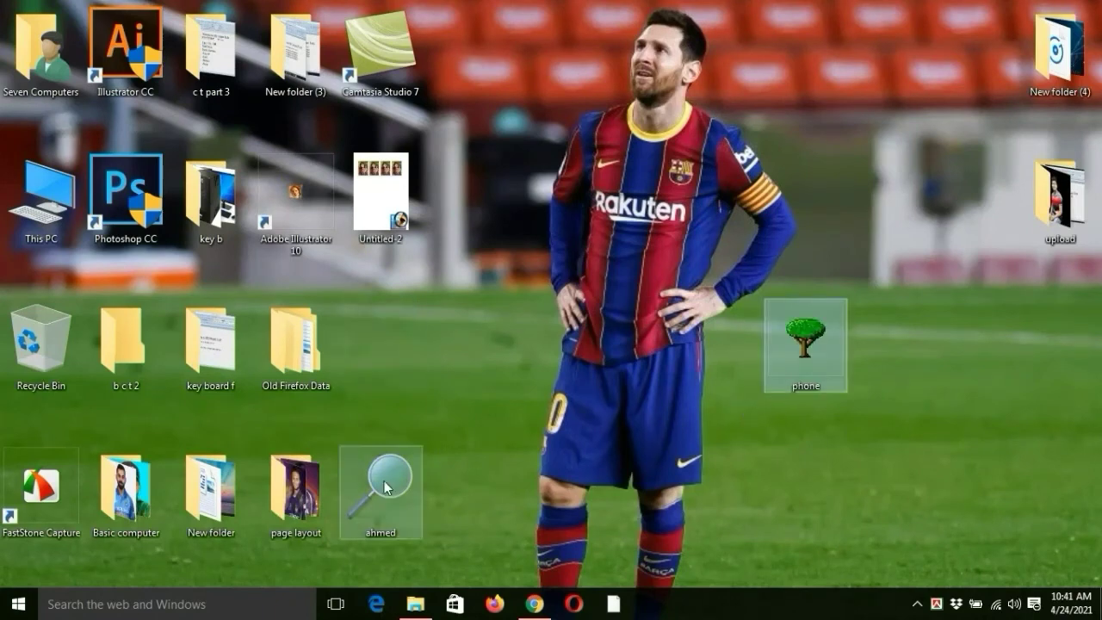
pyautogui.moveTo(380, 482); pyautogui.dragTo(899, 348)
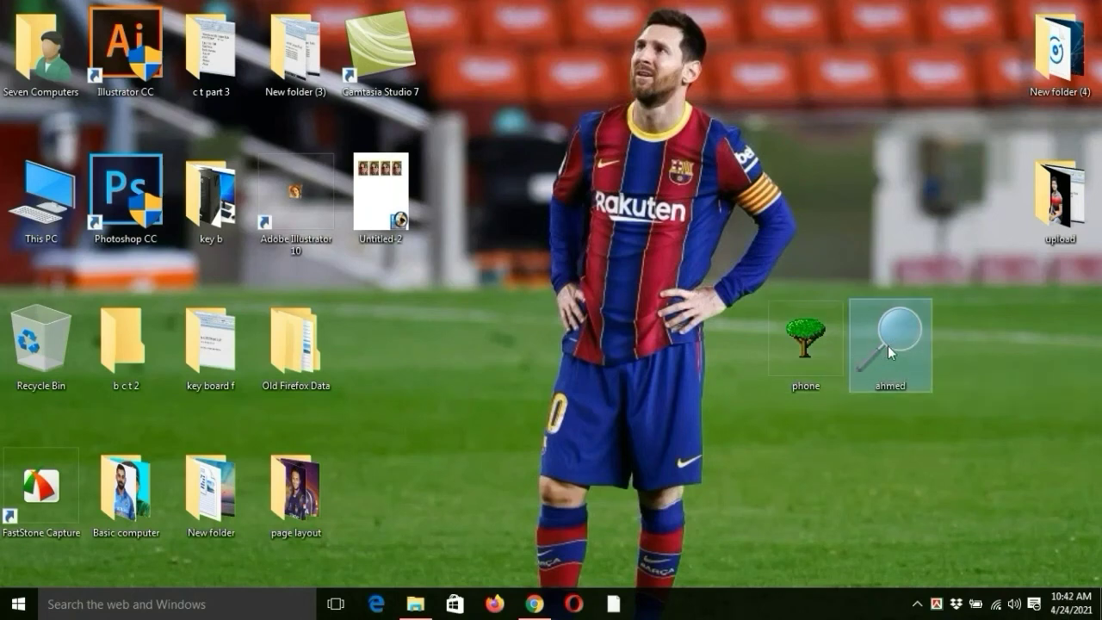
pyautogui.moveTo(792, 259); pyautogui.dragTo(972, 442)
pyautogui.moveTo(814, 348); pyautogui.dragTo(787, 404)
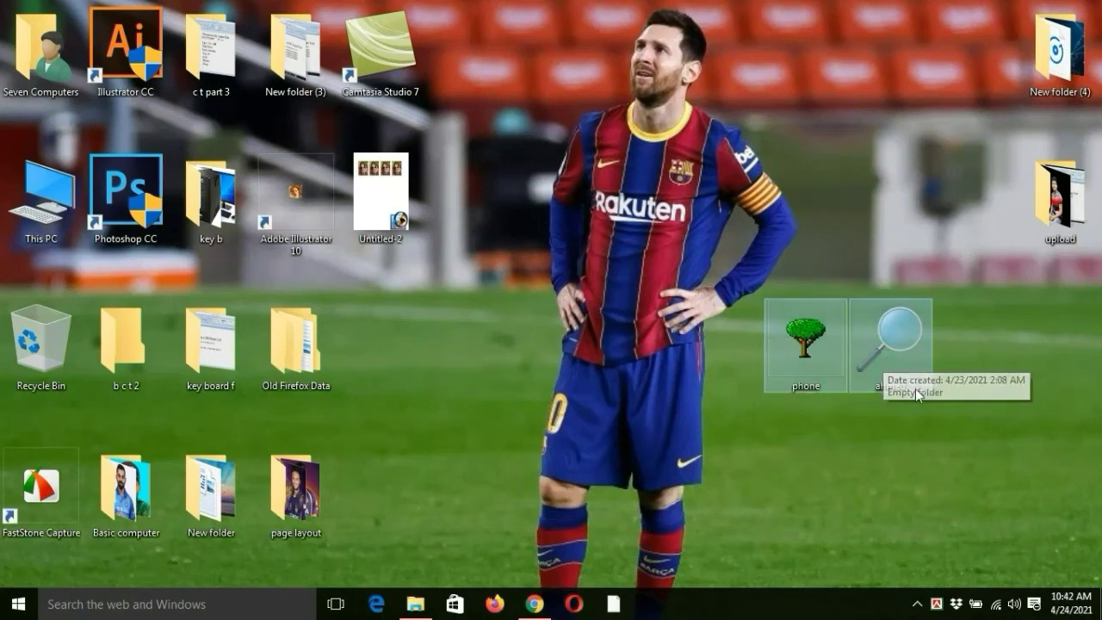
pyautogui.moveTo(809, 241); pyautogui.dragTo(942, 431)
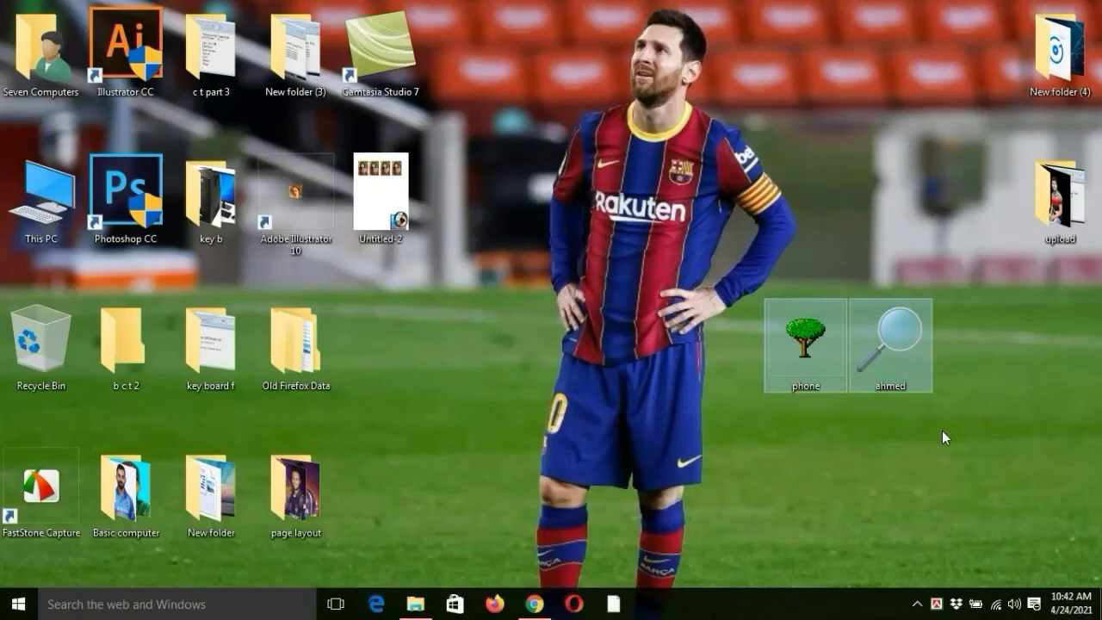
# Step: Deselect the folders and set the desktop view to Medium icons
pyautogui.click(452, 352)
pyautogui.rightClick(452, 351)
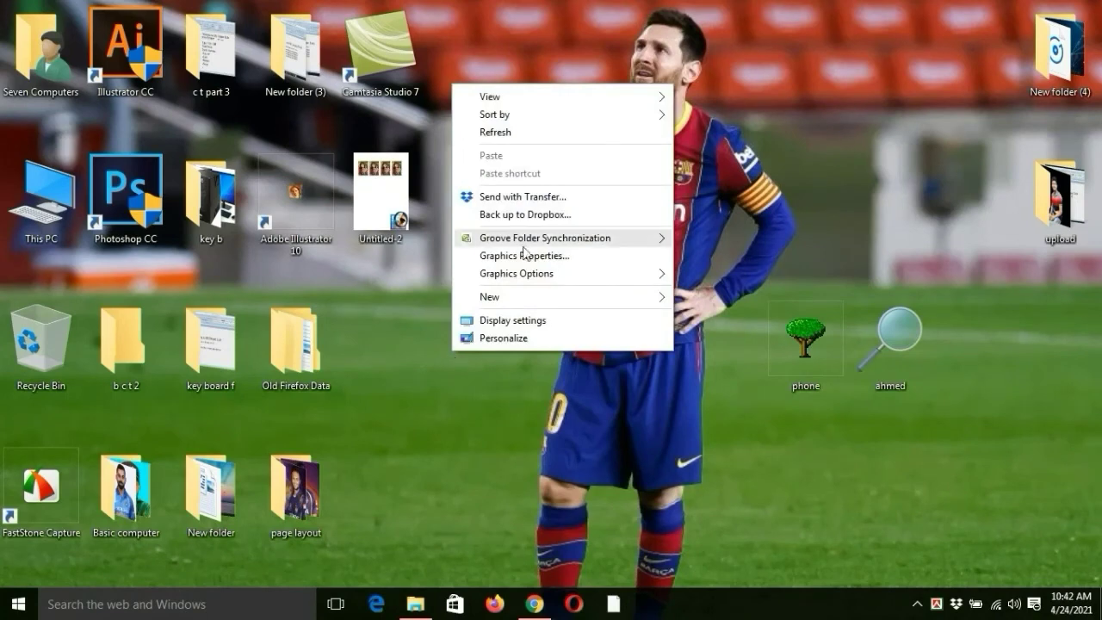
pyautogui.moveTo(540, 94)
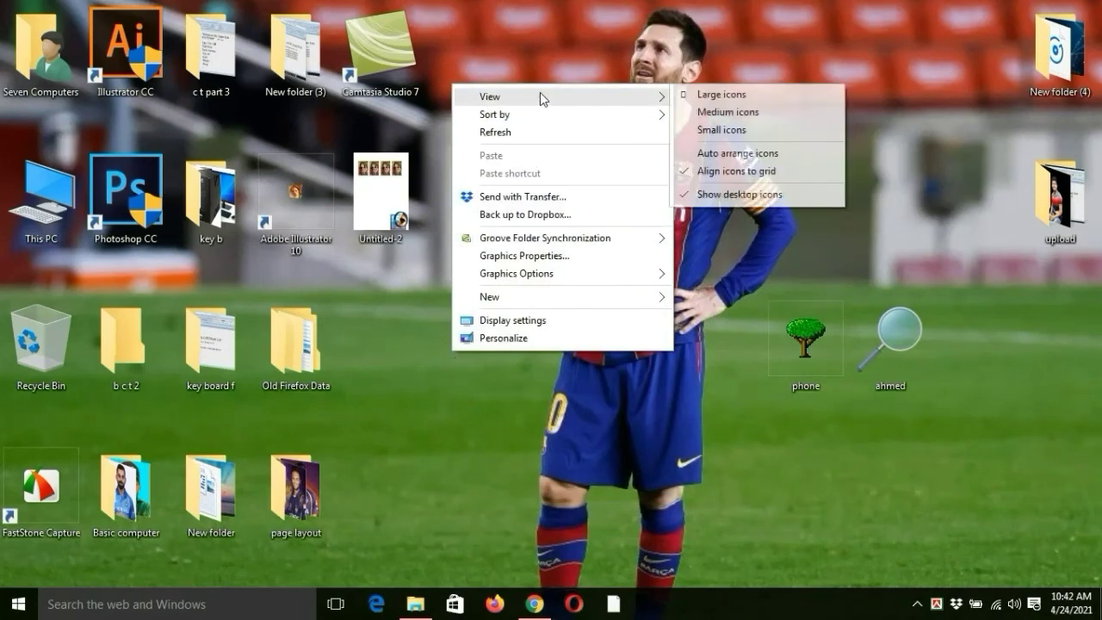
pyautogui.click(734, 112)
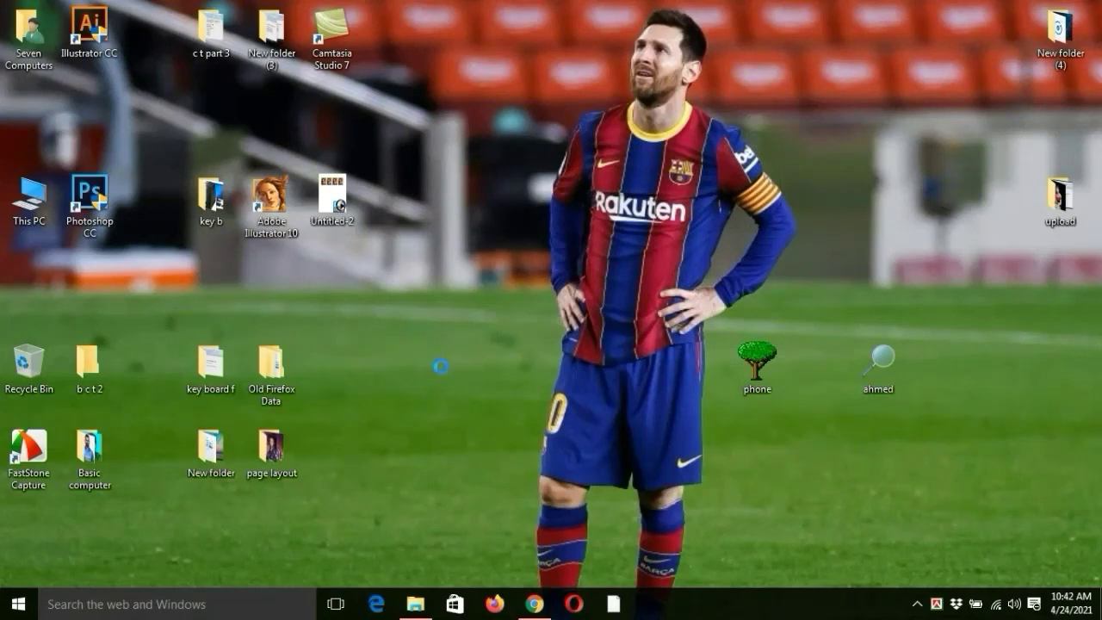
pyautogui.rightClick(419, 327)
pyautogui.click(471, 429)
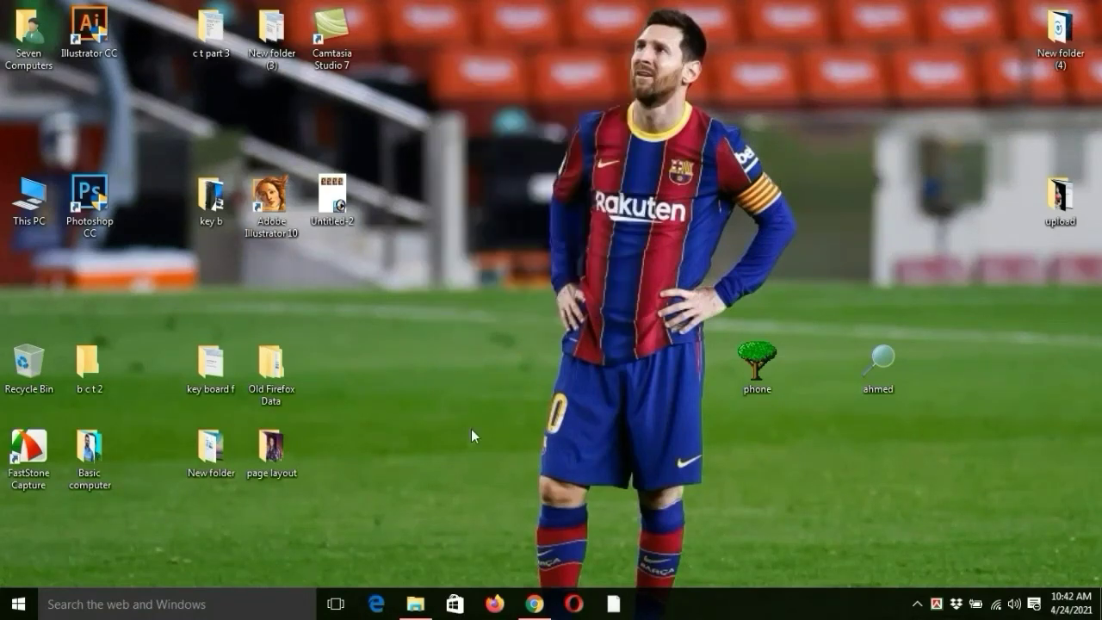